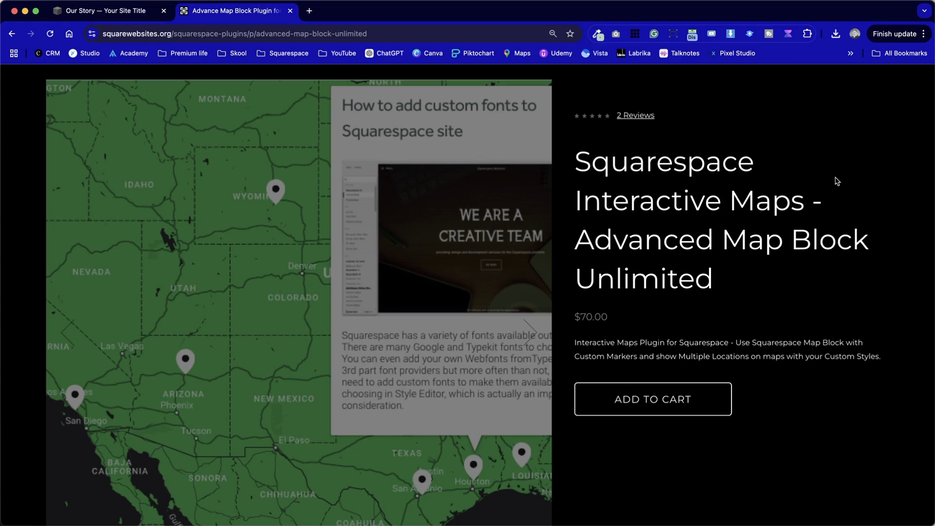
# Step: Scroll through the $70.00 Advanced Map Block Unlimited plugin product page
pyautogui.scroll(-10, 836, 181)
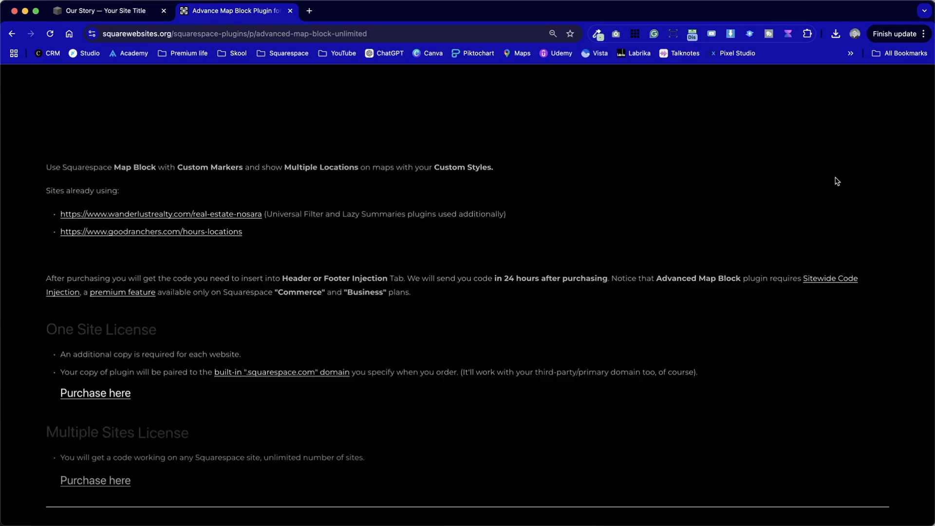
pyautogui.scroll(7, 836, 181)
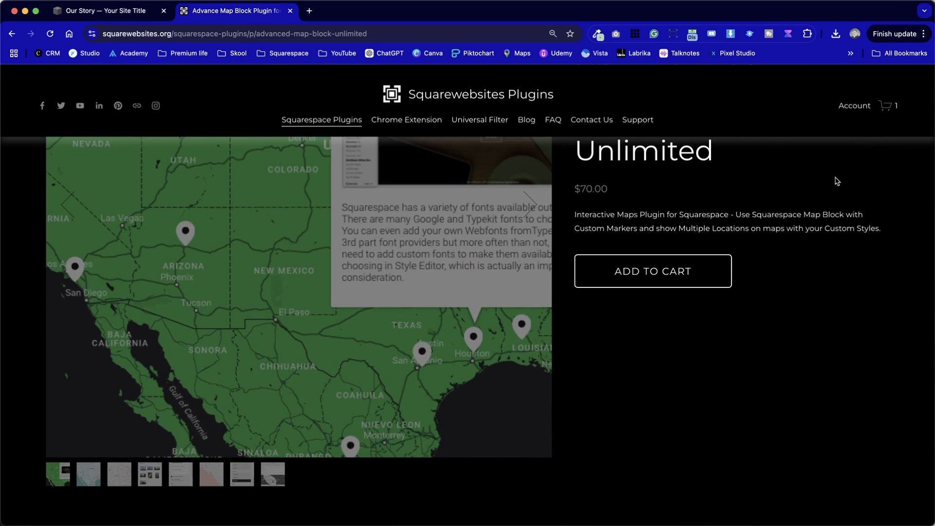
# Step: Put the Our Story page in edit mode and widen the New York map block across the section
pyautogui.hotkey('ctrl', 'shift', 'Tab')
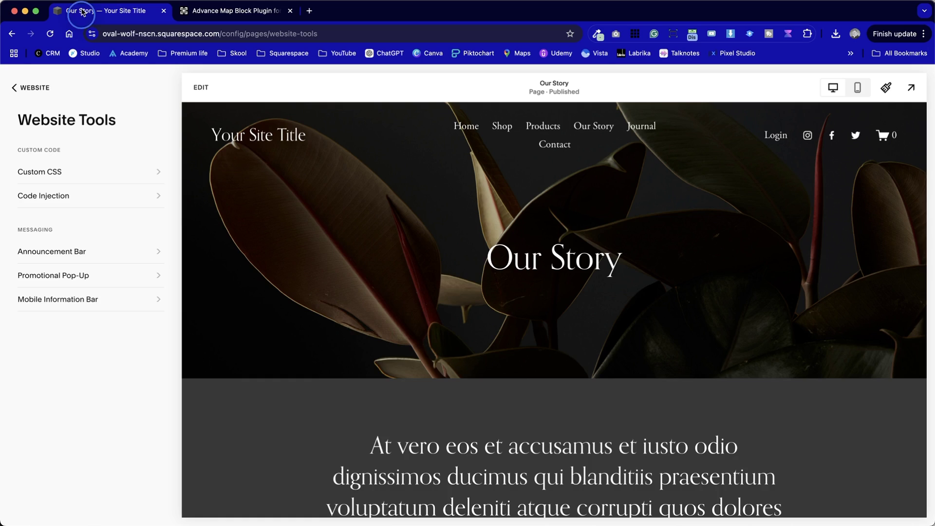
pyautogui.scroll(-15, 349, 274)
pyautogui.scroll(-5, 348, 274)
pyautogui.scroll(2, 570, 202)
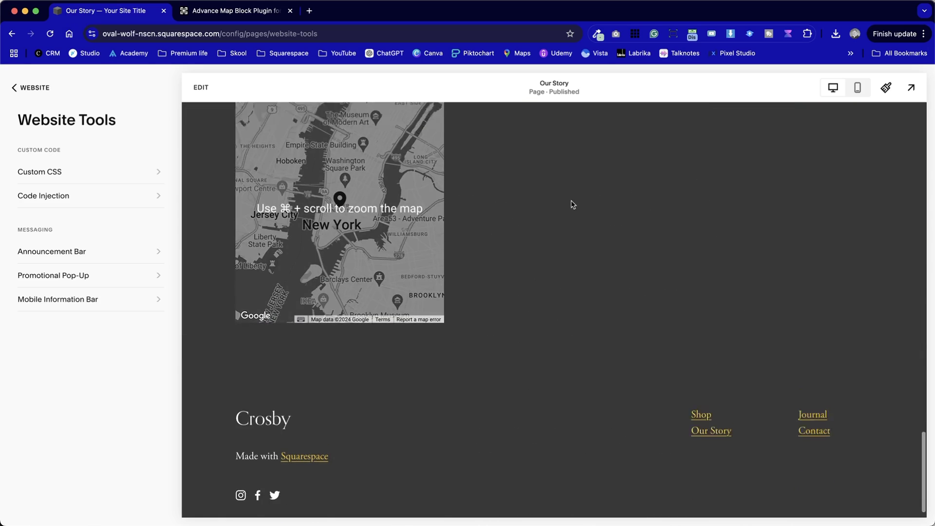
pyautogui.click(199, 88)
pyautogui.click(341, 243)
pyautogui.moveTo(355, 242); pyautogui.dragTo(679, 259)
pyautogui.click(761, 229)
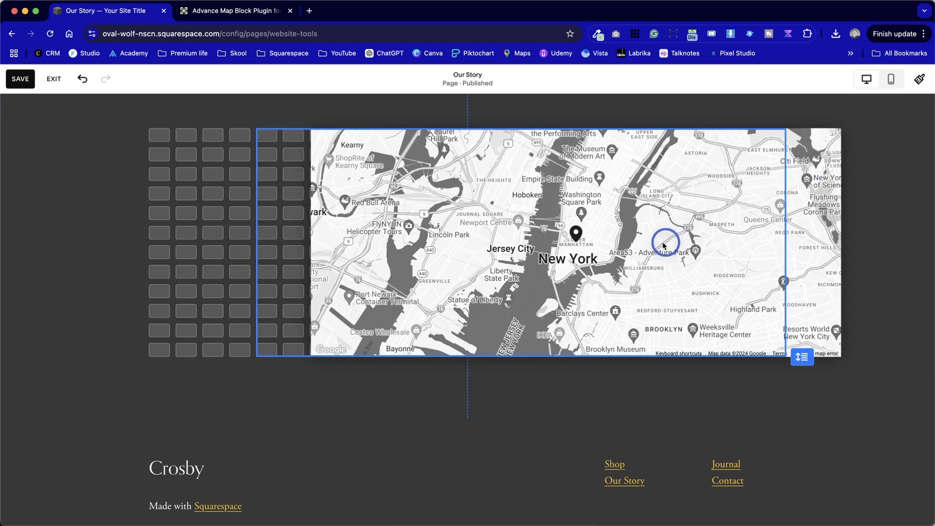
# Step: Apply the black Bright 1 colour theme to the map section
pyautogui.scroll(2, 668, 140)
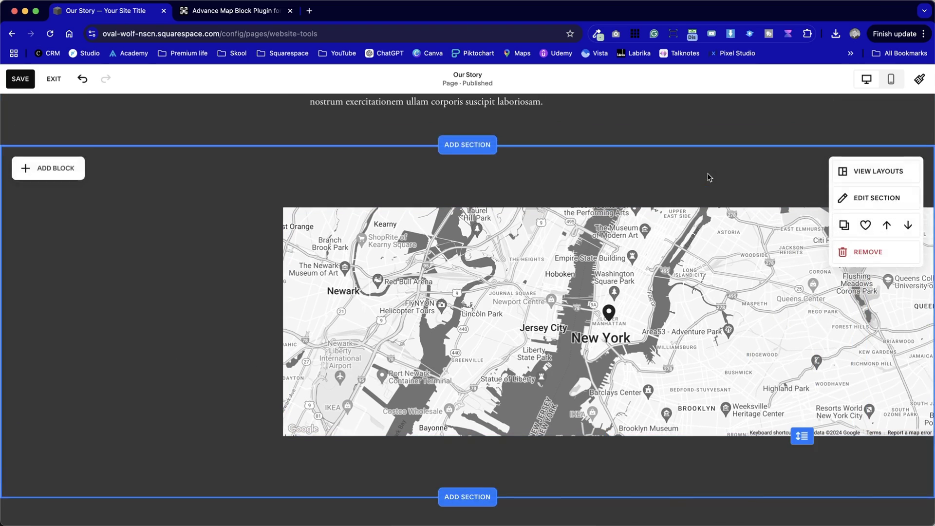
pyautogui.scroll(-2, 708, 176)
pyautogui.scroll(2, 708, 174)
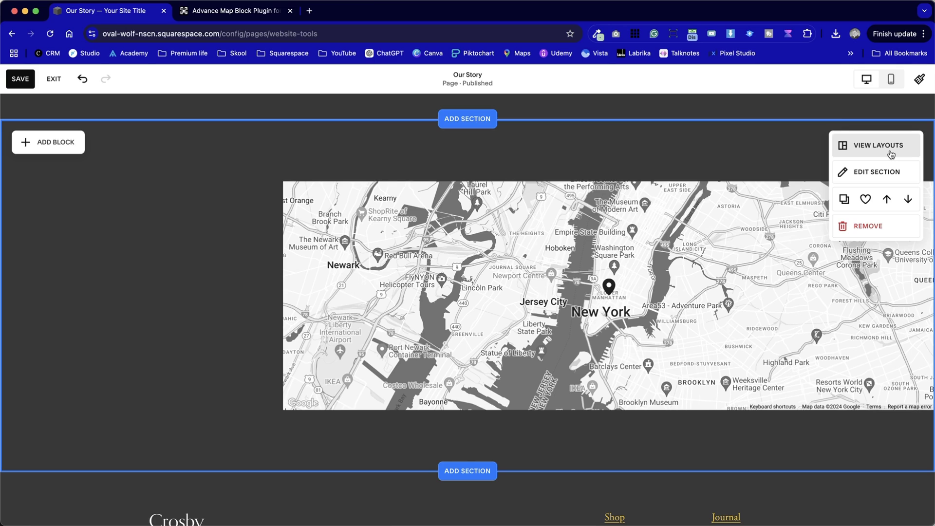
pyautogui.click(890, 170)
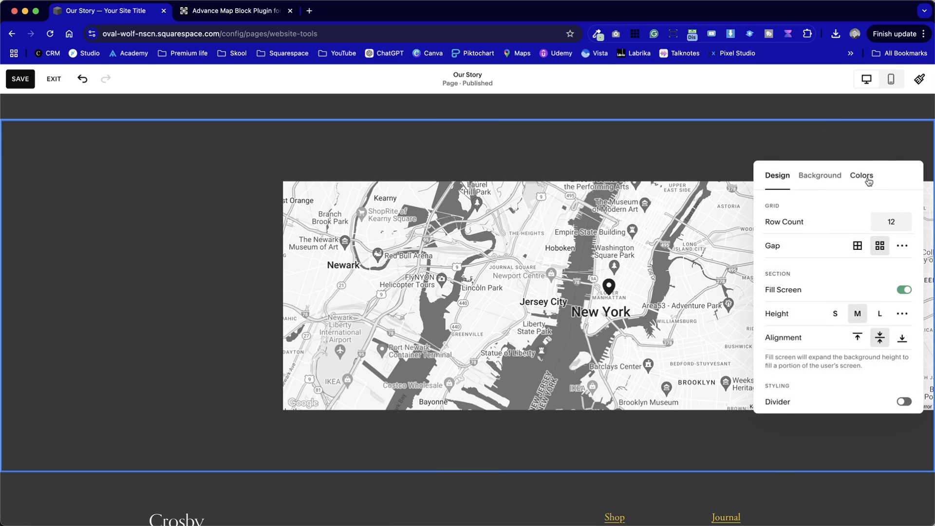
pyautogui.click(869, 181)
pyautogui.click(826, 358)
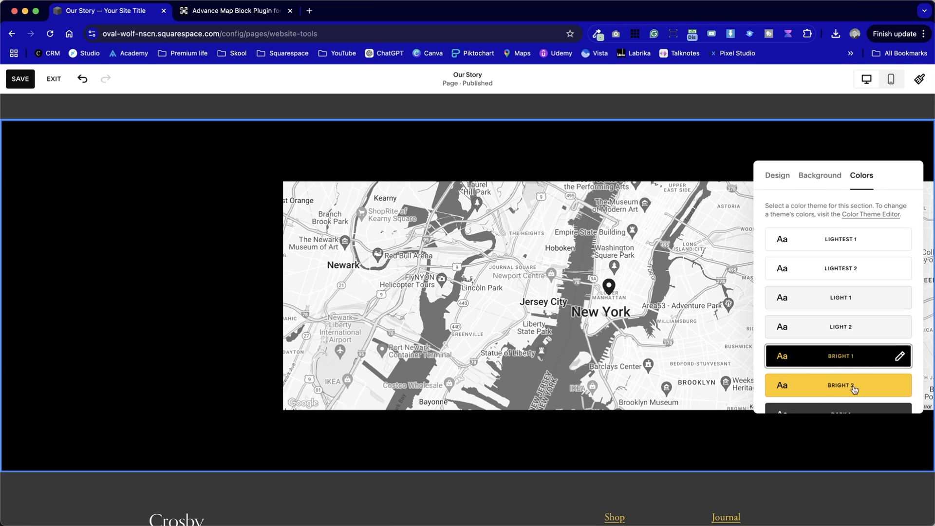
# Step: Turn off Fill Screen so the section shrinks to the map's height
pyautogui.click(780, 177)
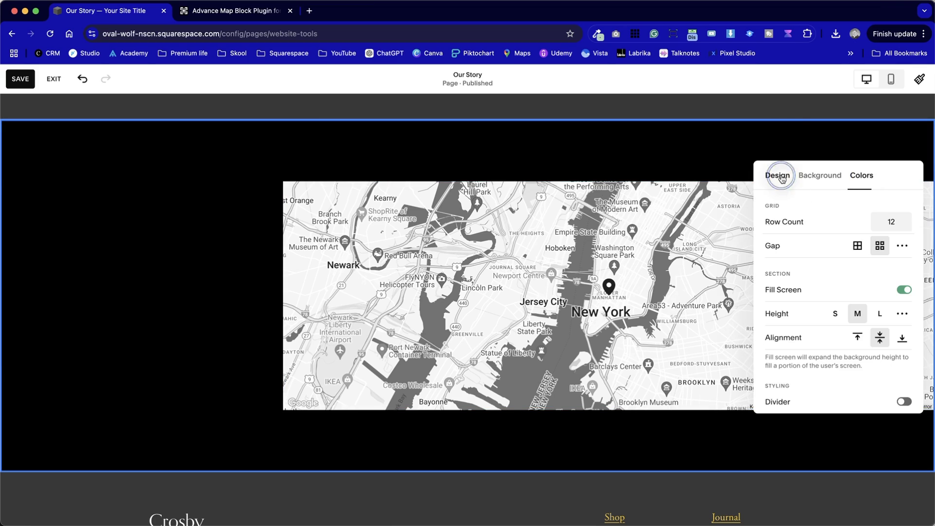
pyautogui.scroll(-1, 838, 281)
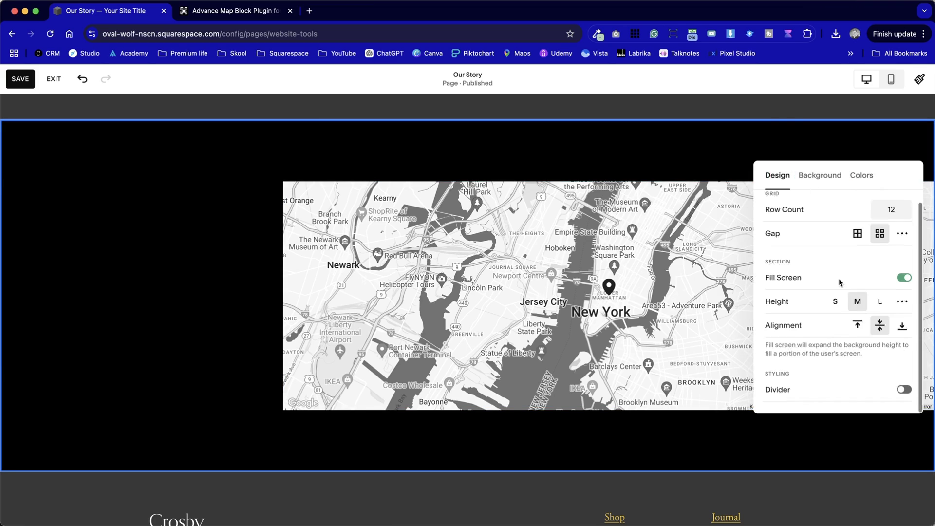
pyautogui.click(902, 278)
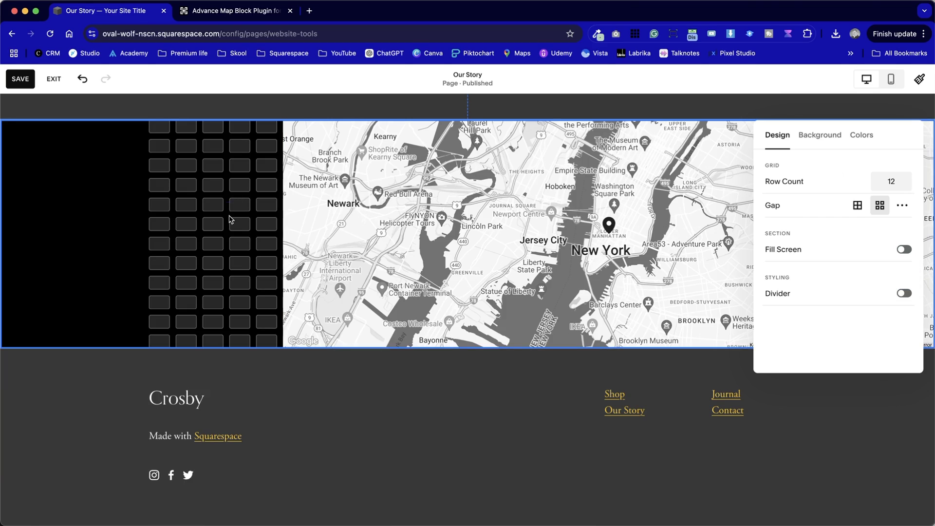
# Step: Make the map section taller and stretch the map to fill its full height
pyautogui.click(231, 219)
pyautogui.moveTo(793, 340); pyautogui.dragTo(789, 421)
pyautogui.click(664, 305)
pyautogui.moveTo(609, 352); pyautogui.dragTo(609, 441)
# Step: Move the map's left edge further right, leaving black space beside it
pyautogui.click(283, 183)
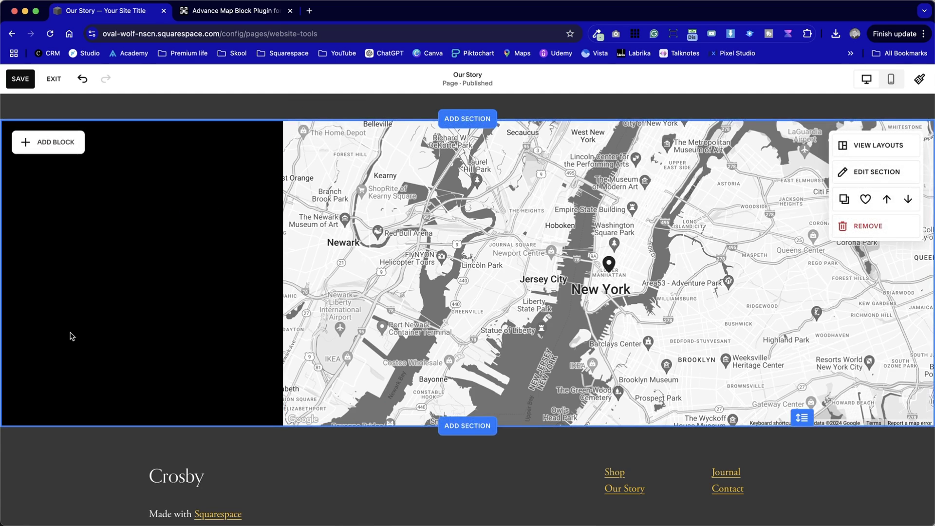
pyautogui.scroll(2, 69, 334)
pyautogui.click(290, 360)
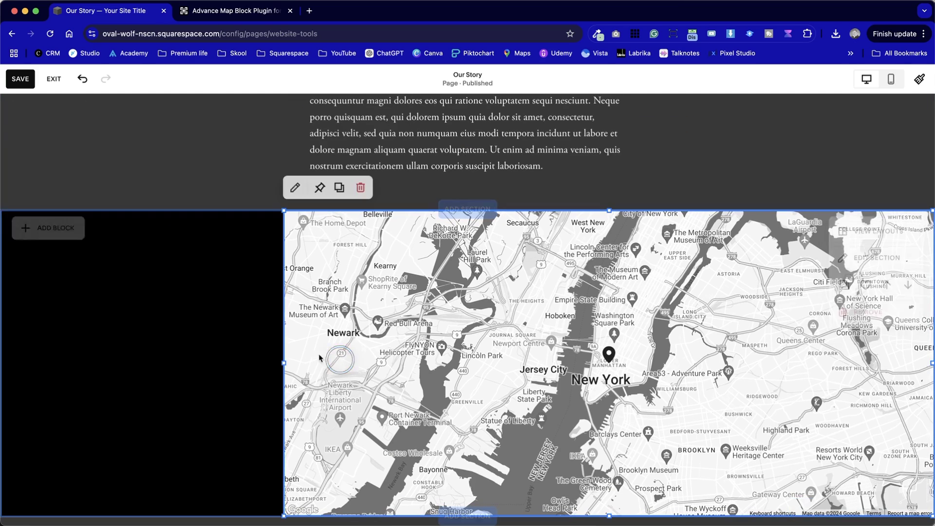
pyautogui.moveTo(286, 361); pyautogui.dragTo(313, 363)
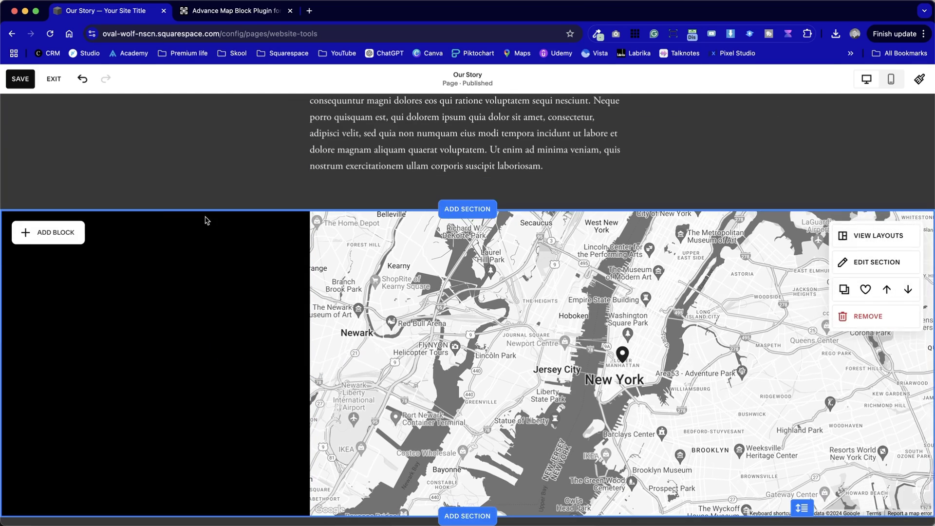
# Step: Add a text block reading Address 1, Address 2, Address 3 left of the map and save
pyautogui.click(43, 235)
pyautogui.click(92, 305)
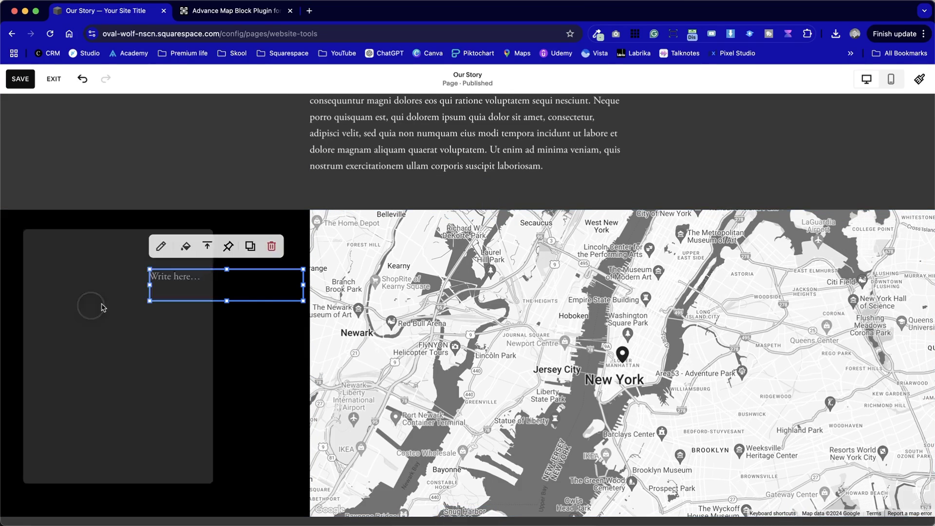
pyautogui.click(223, 280)
pyautogui.write('Addres')
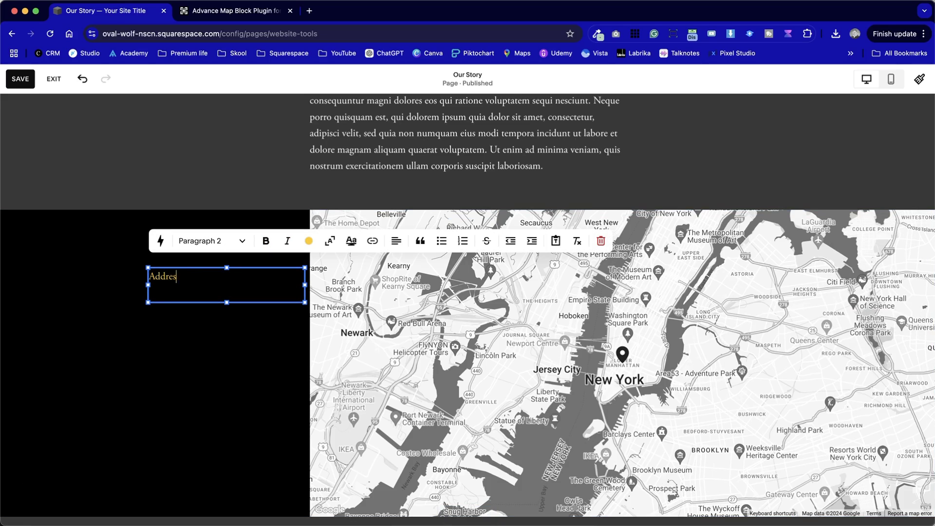
pyautogui.write('s 1 Address 2')
pyautogui.press('Return')
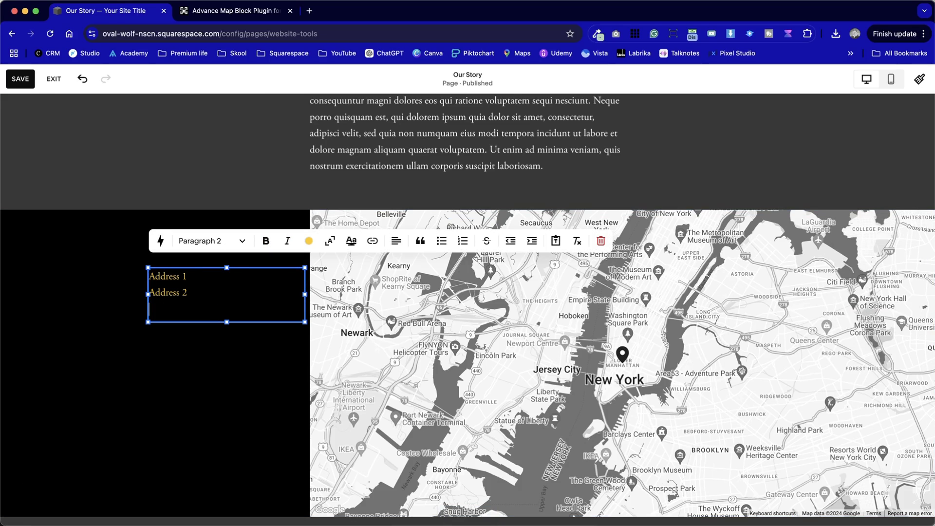
pyautogui.write('Address 3')
pyautogui.click(200, 340)
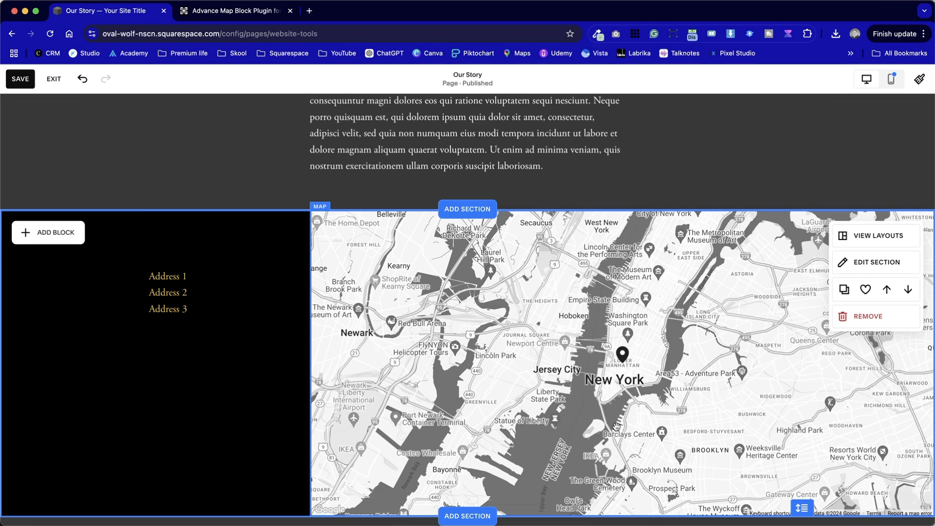
pyautogui.scroll(-3, 616, 427)
pyautogui.scroll(2, 616, 426)
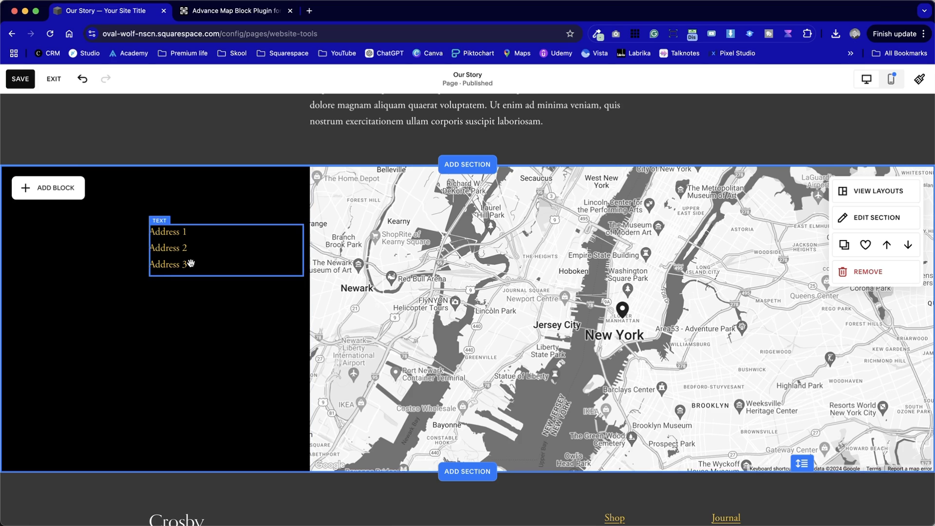
pyautogui.click(20, 78)
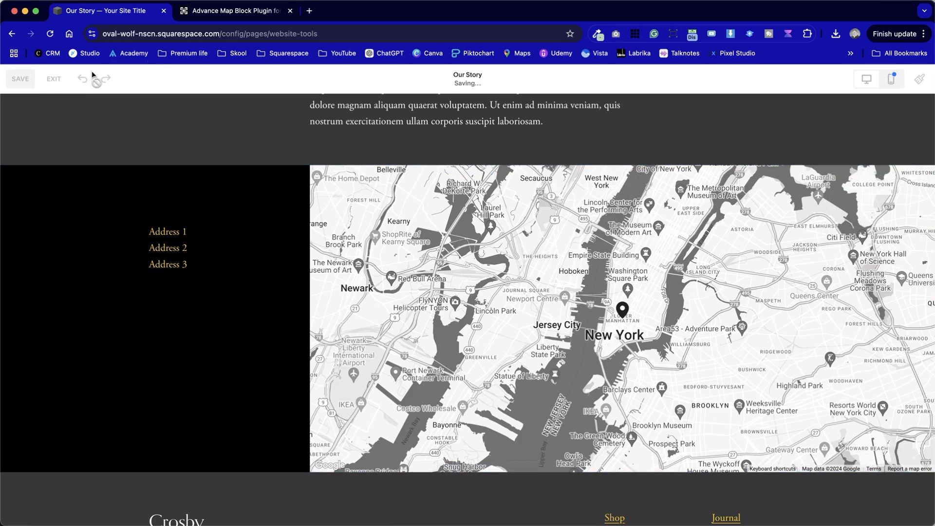
# Step: Return to the Advanced Map Block Unlimited product page and point out its $70.00 price
pyautogui.click(214, 13)
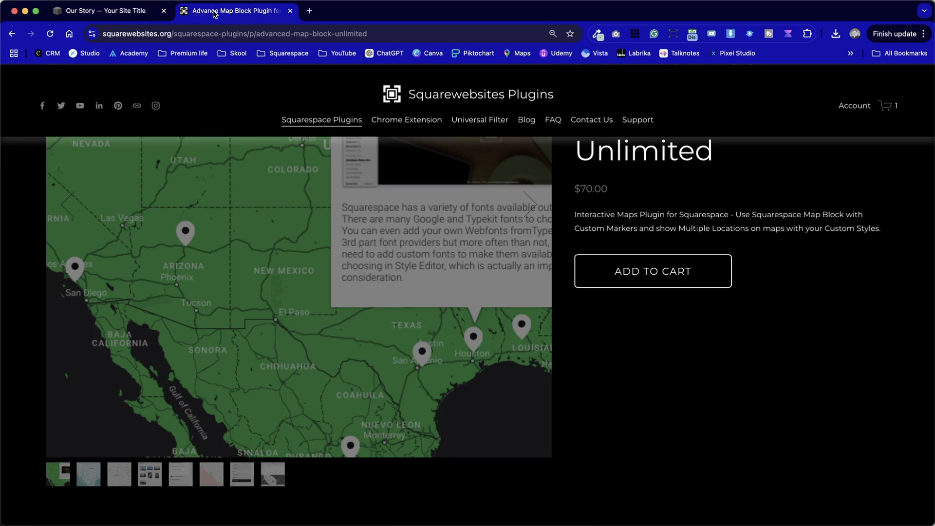
pyautogui.scroll(3, 546, 249)
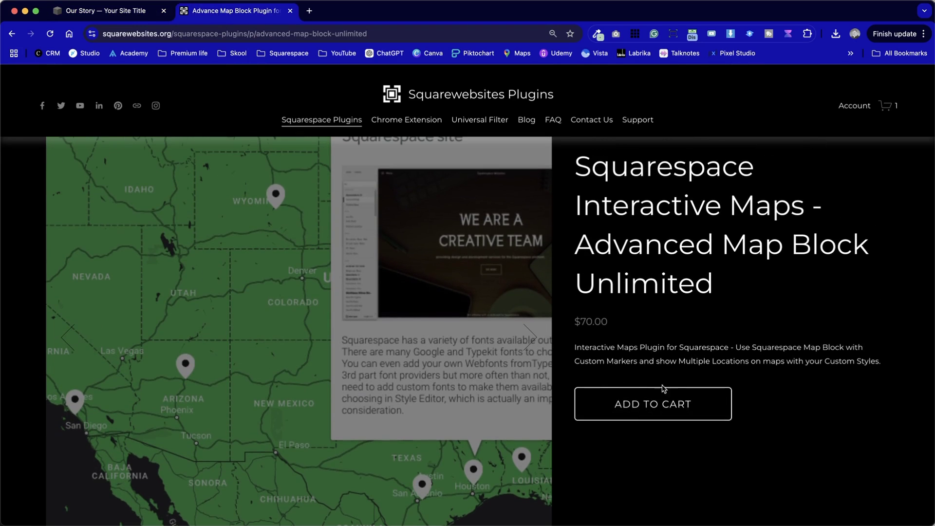
pyautogui.doubleClick(633, 322)
pyautogui.click(634, 326)
# Step: Add the Advanced Map Block Unlimited plugin to the cart
pyautogui.scroll(2, 626, 386)
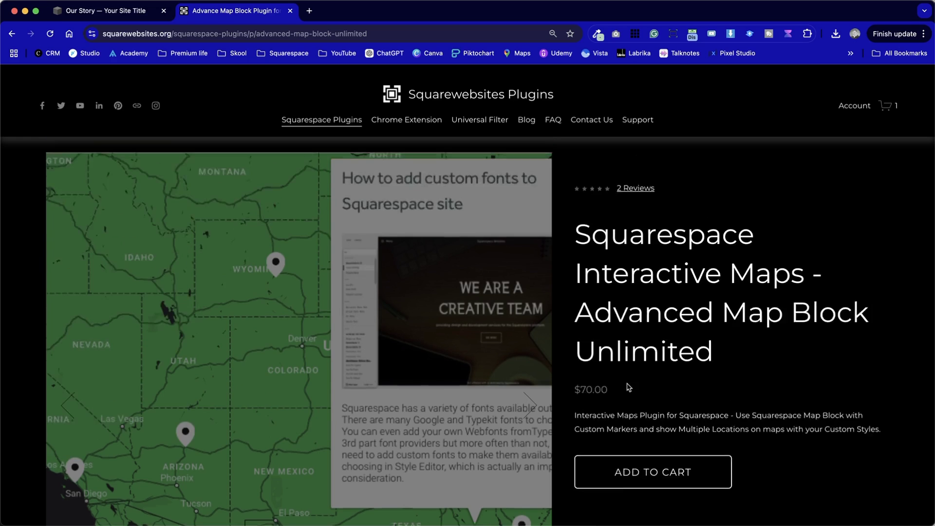
pyautogui.scroll(-6, 612, 362)
pyautogui.scroll(8, 597, 467)
pyautogui.scroll(-1, 657, 480)
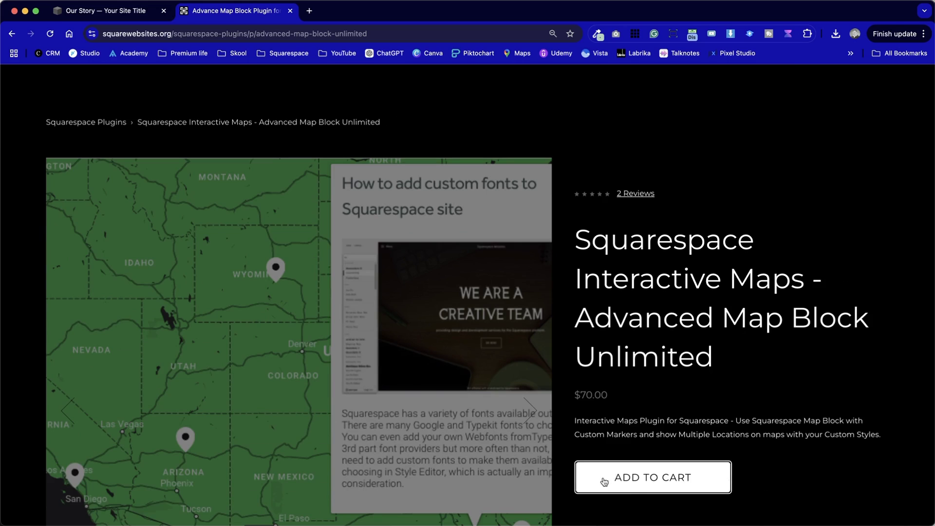
pyautogui.click(652, 479)
# Step: Review the latest order's details under Account > Orders, then close the panel
pyautogui.scroll(1, 899, 197)
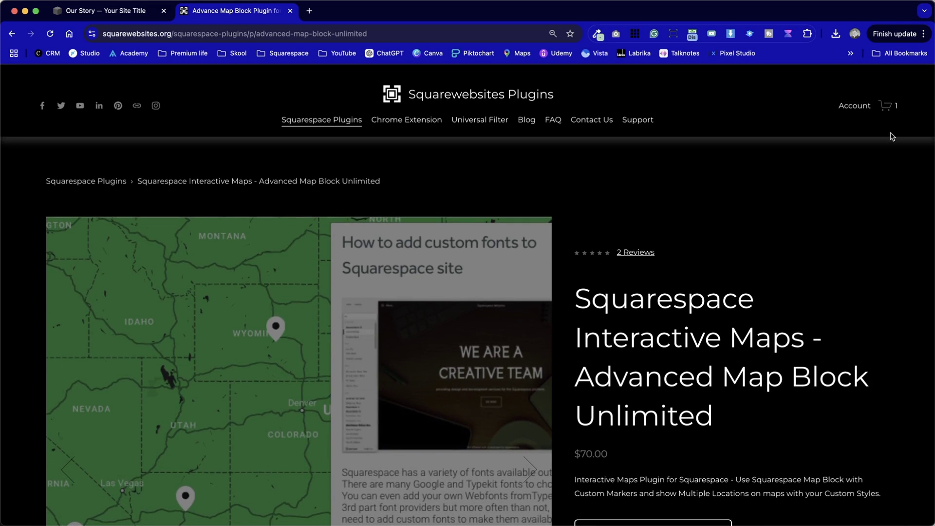
pyautogui.click(863, 104)
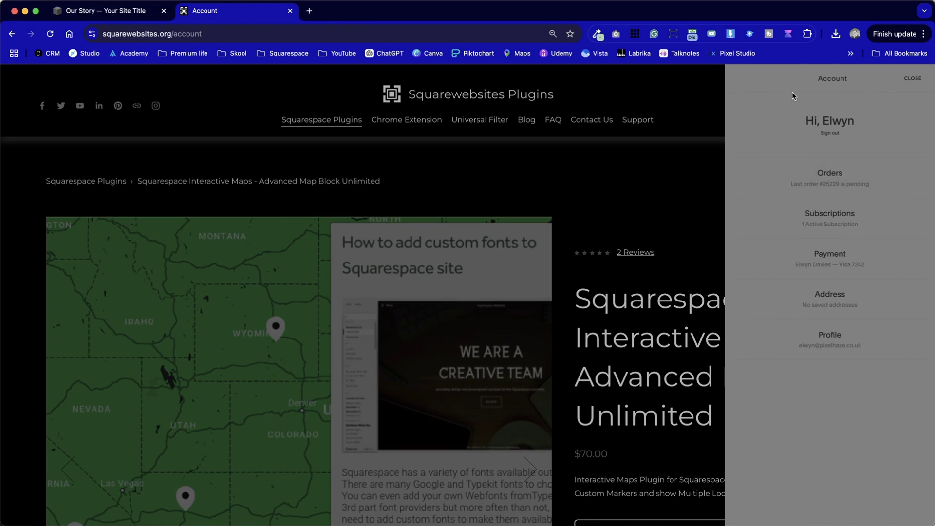
pyautogui.click(842, 179)
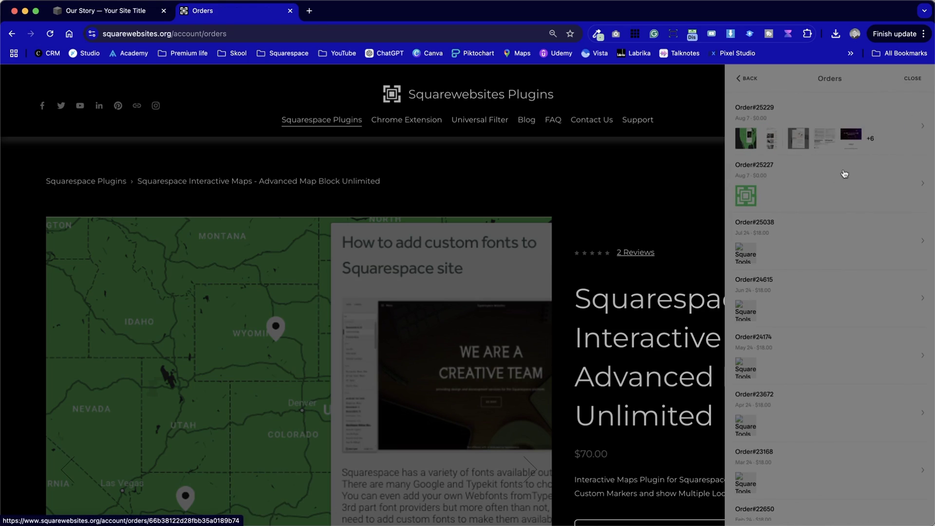
pyautogui.click(869, 143)
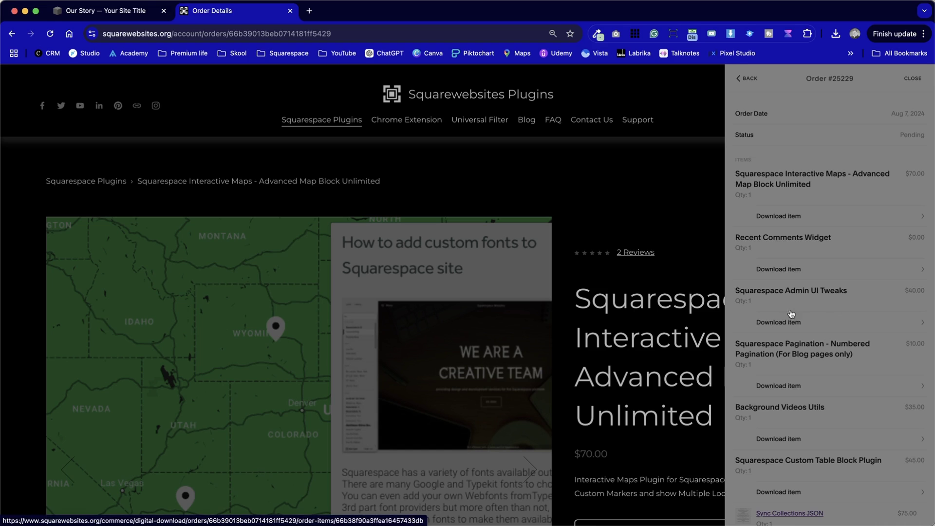
pyautogui.click(707, 84)
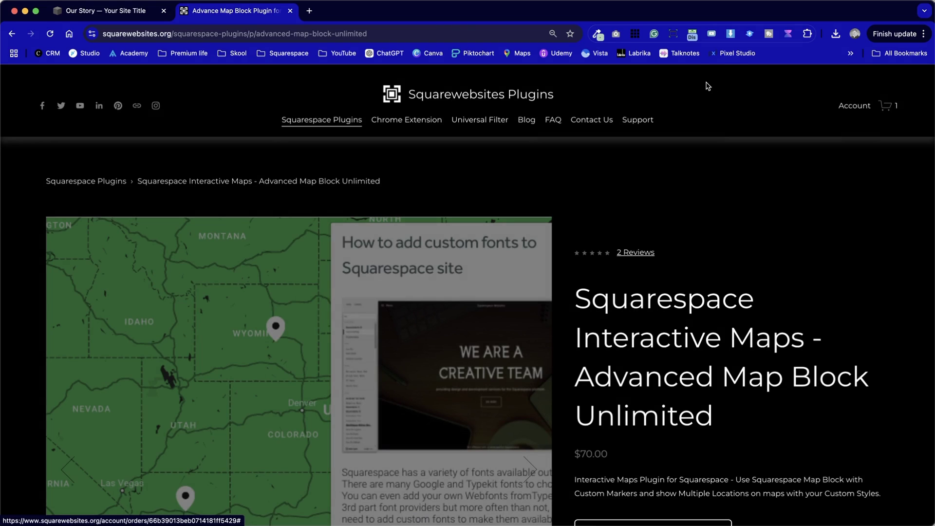
# Step: Exit Our Story page editing and open Code Injection via the 'inj' search
pyautogui.click(125, 15)
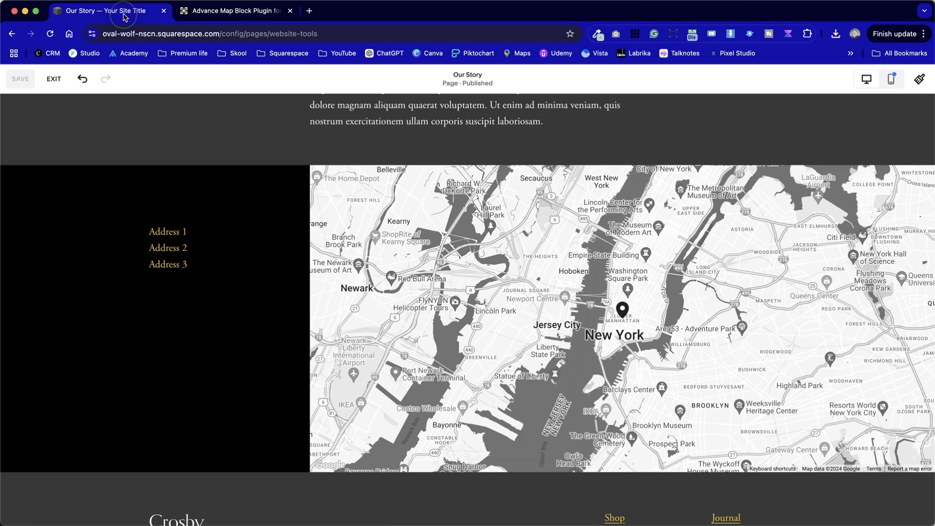
pyautogui.click(59, 88)
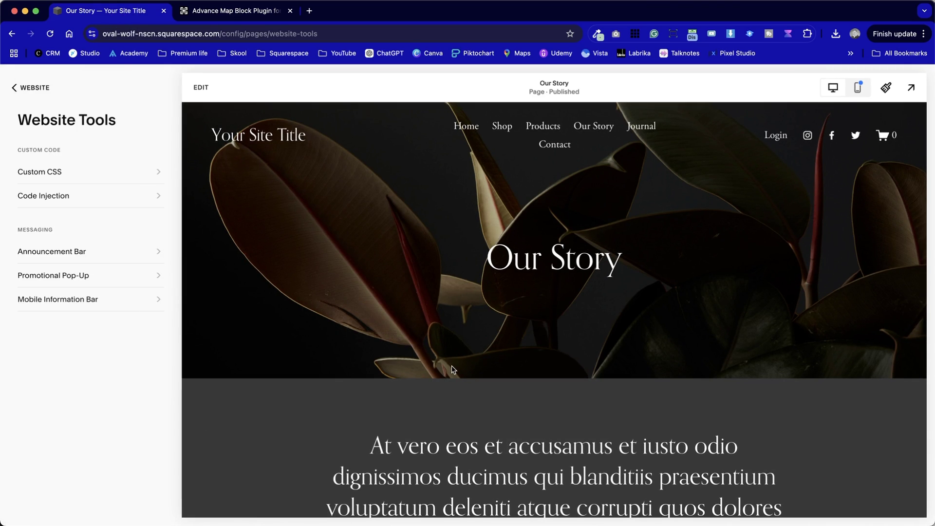
pyautogui.press('/')
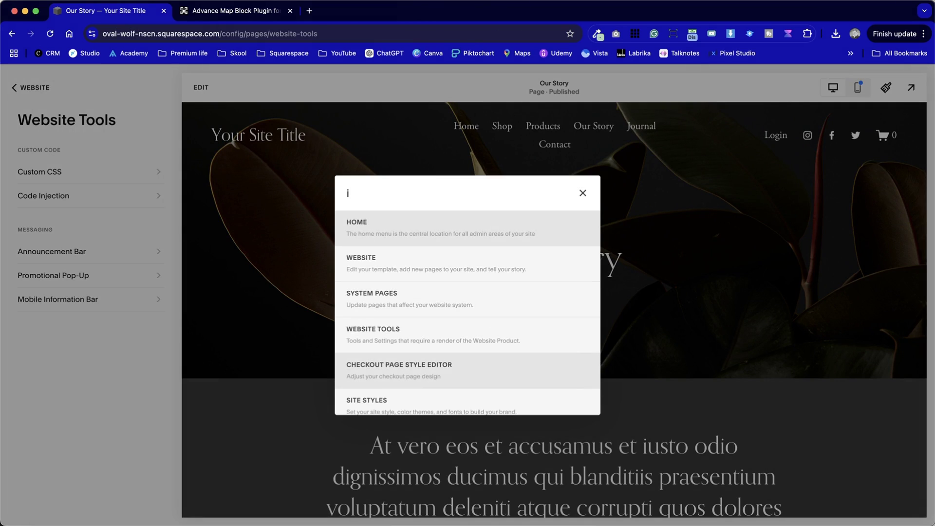
pyautogui.write('inj')
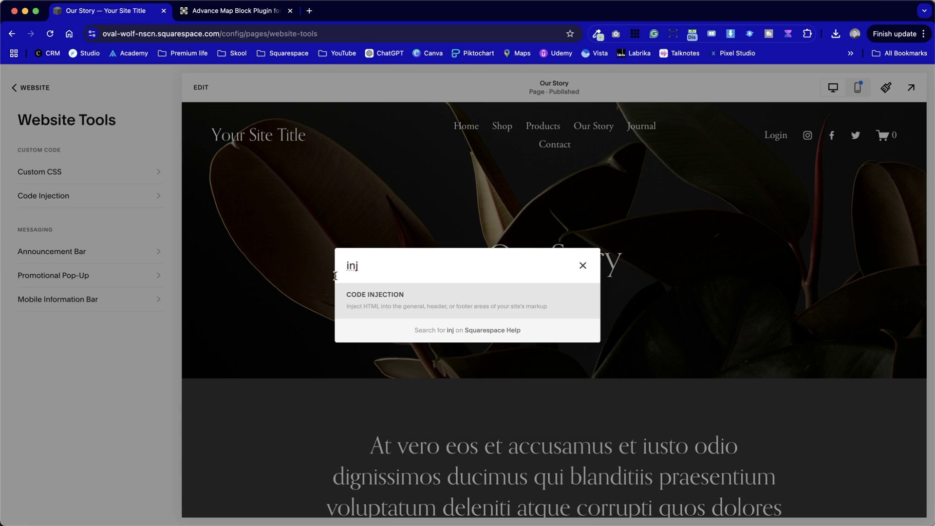
pyautogui.click(382, 306)
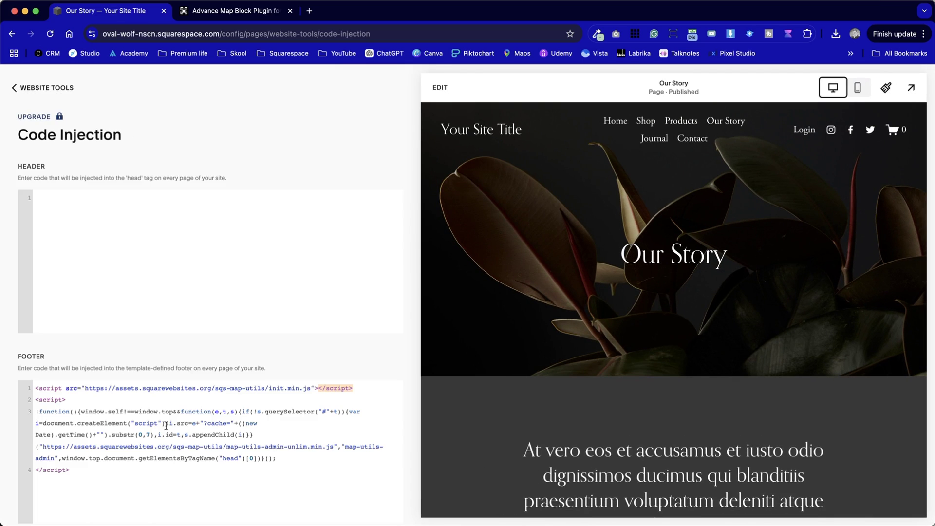
# Step: Check the map plugin scripts in the footer code, then return to Website Tools
pyautogui.click(91, 236)
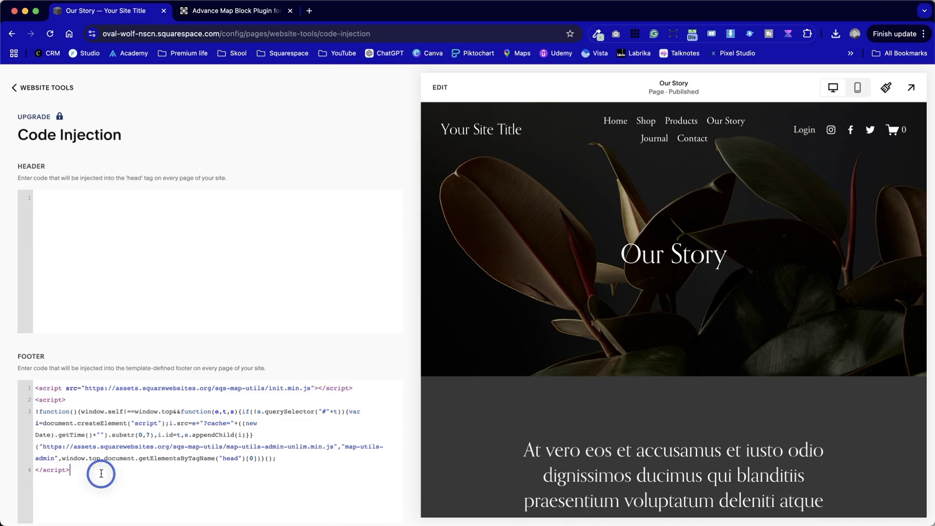
pyautogui.moveTo(100, 471); pyautogui.dragTo(10, 385)
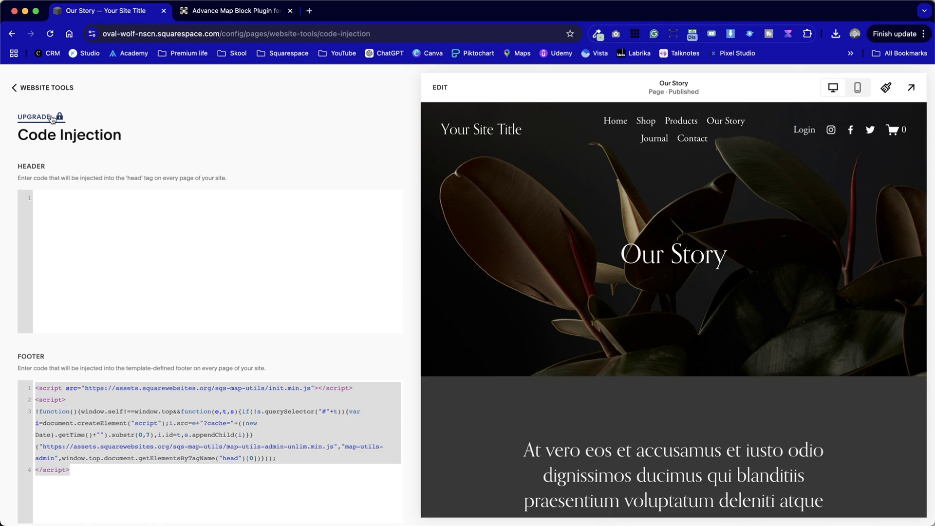
pyautogui.scroll(-10, 543, 495)
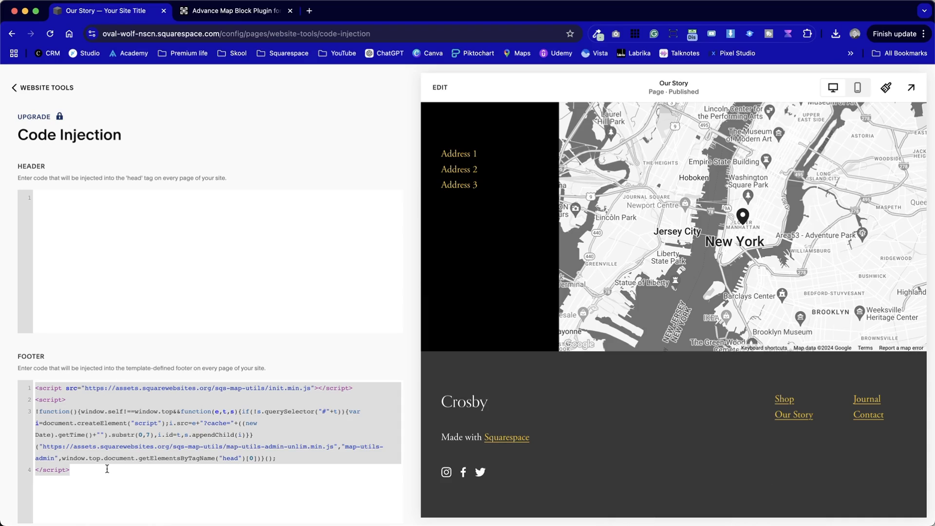
pyautogui.click(89, 388)
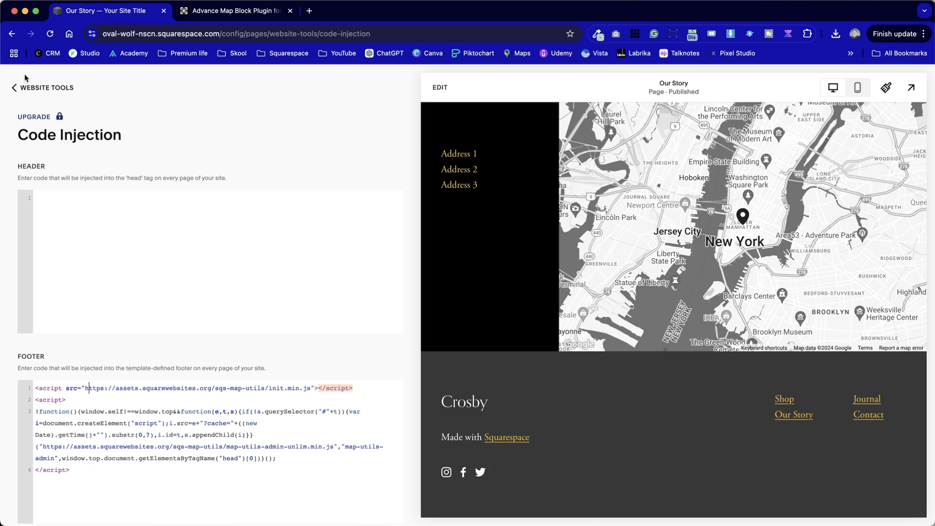
pyautogui.click(42, 87)
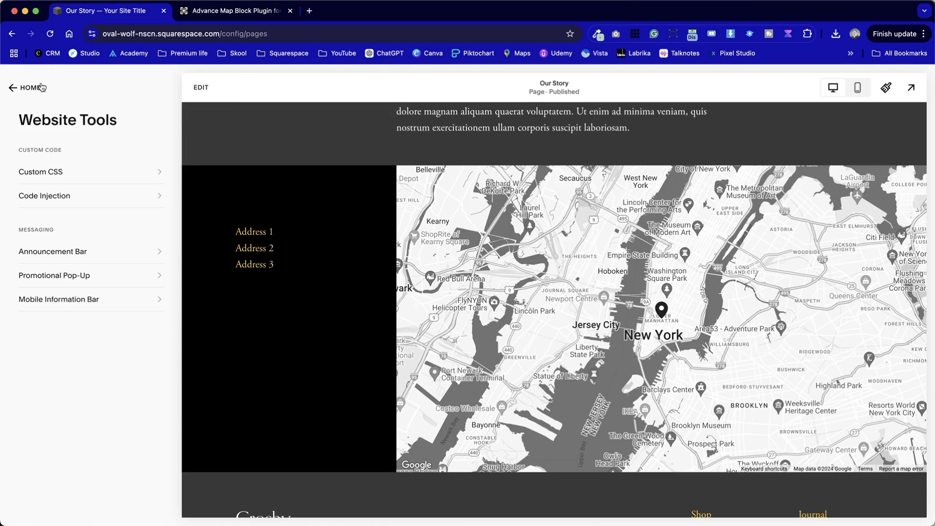
# Step: Edit the Our Story page from Pages and open the map block's settings
pyautogui.click(41, 87)
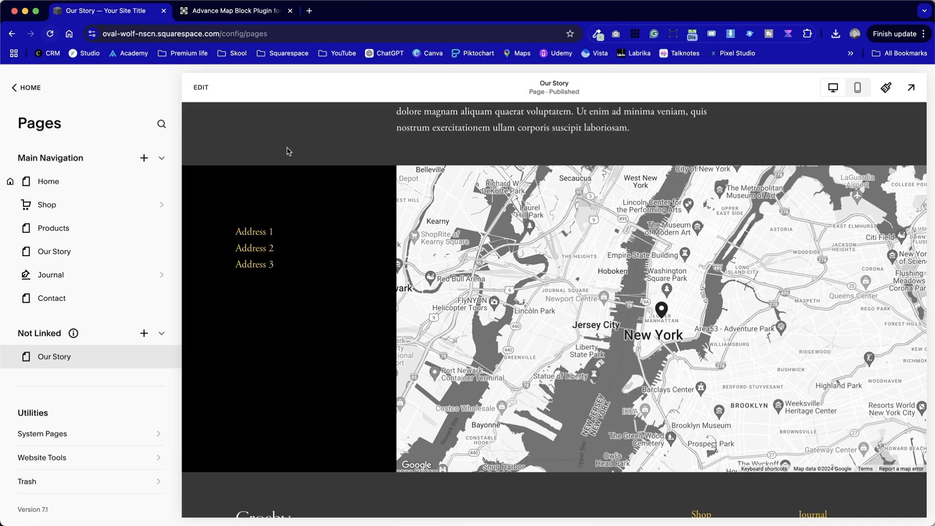
pyautogui.click(201, 87)
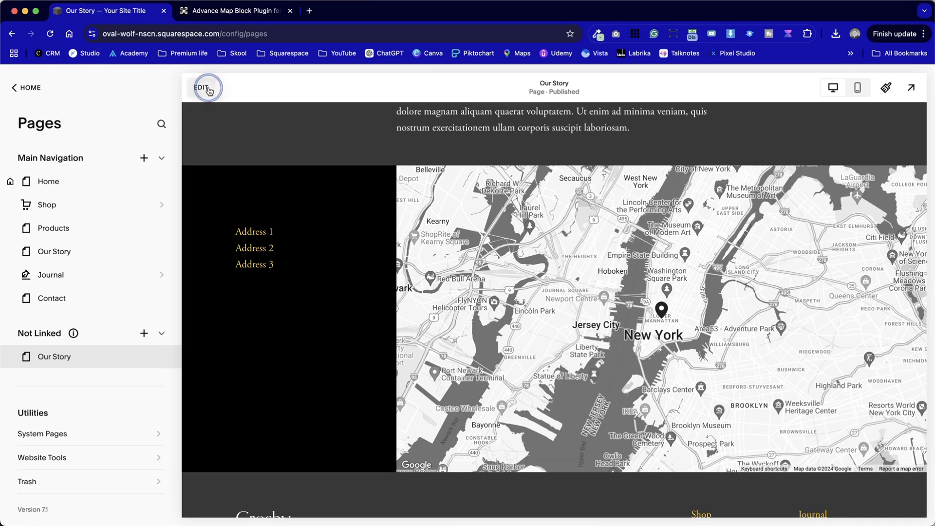
pyautogui.scroll(-15, 417, 287)
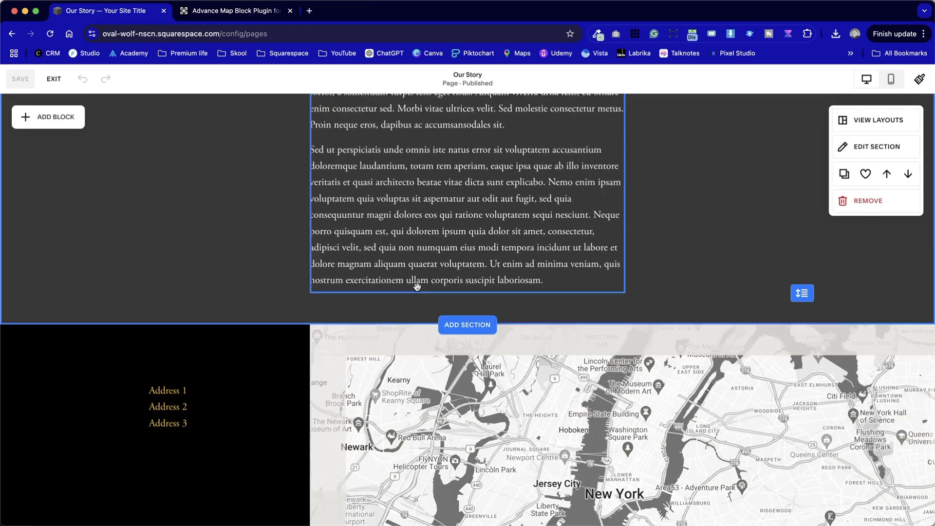
pyautogui.scroll(2, 424, 280)
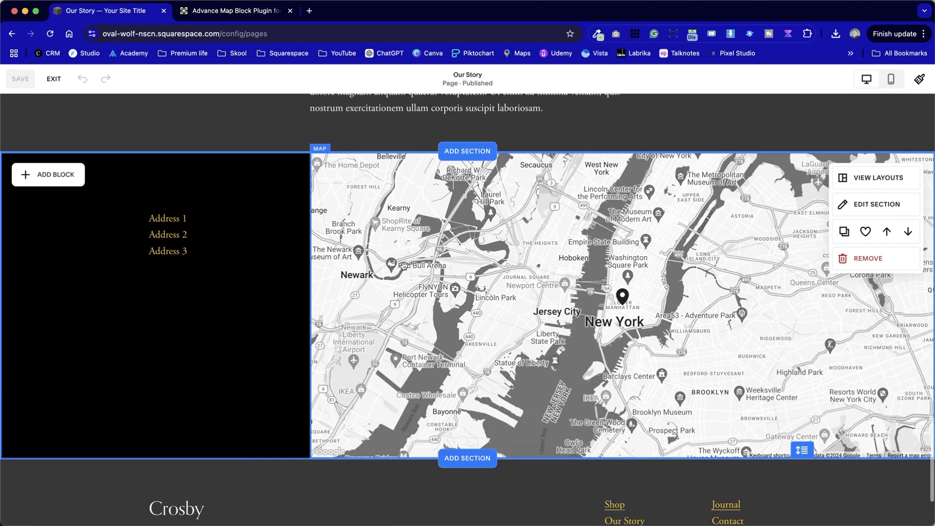
pyautogui.doubleClick(447, 270)
# Step: View the Multiple tab and move the settings panel over the black address section
pyautogui.click(833, 166)
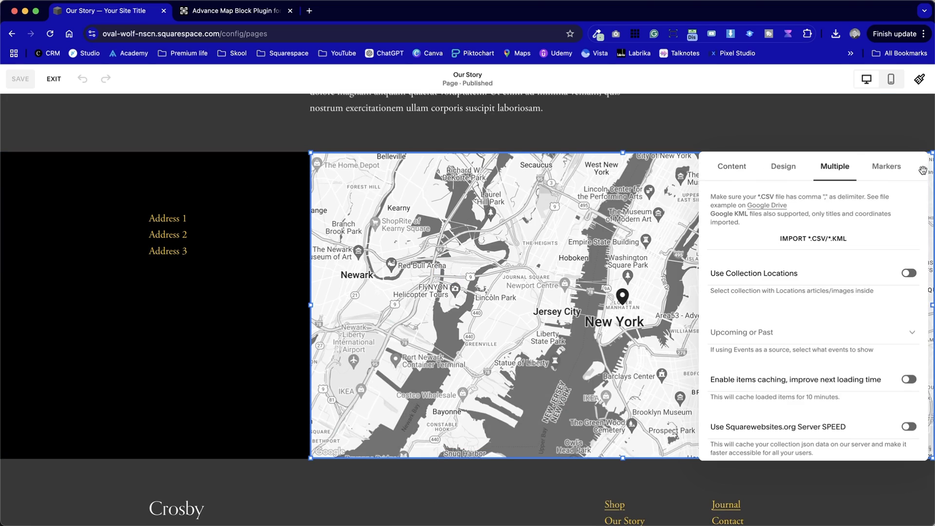
pyautogui.moveTo(926, 168); pyautogui.dragTo(660, 114)
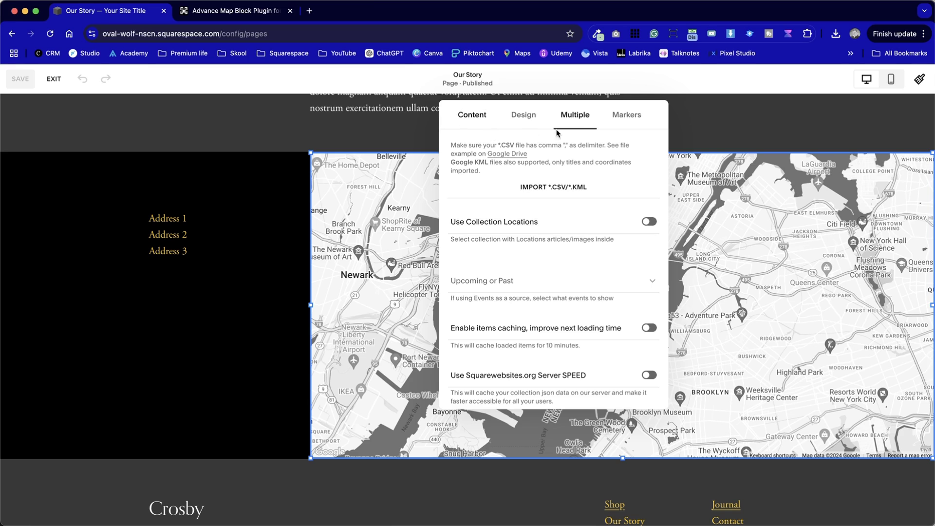
pyautogui.moveTo(657, 120); pyautogui.dragTo(291, 134)
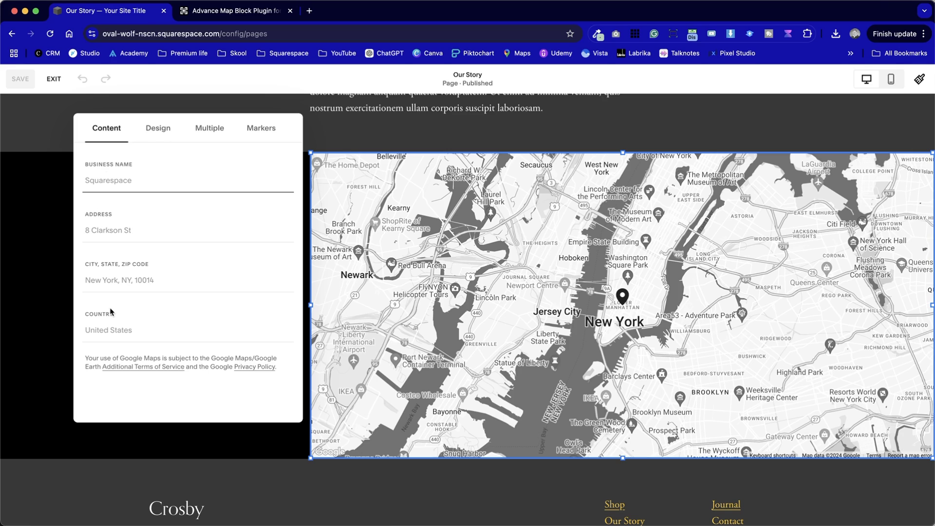
# Step: Switch the map style to Dark in the map's Design options
pyautogui.click(168, 128)
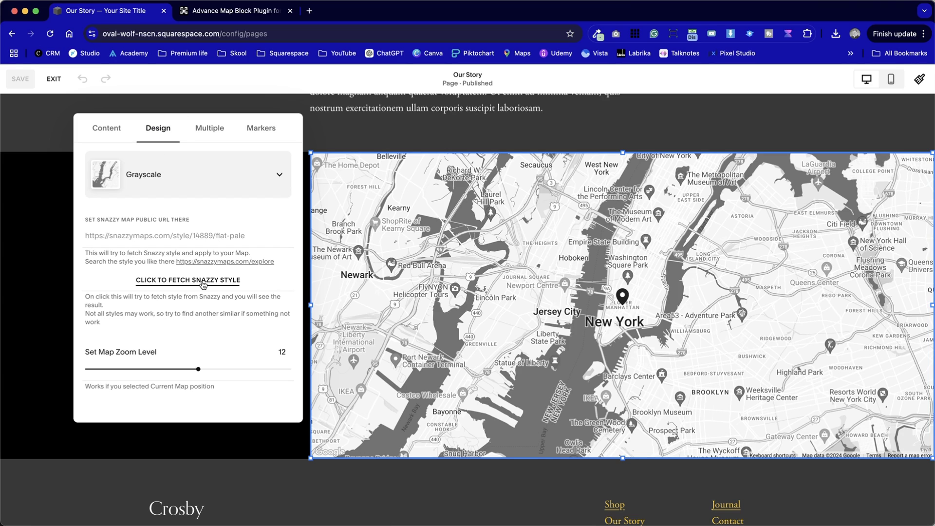
pyautogui.click(179, 177)
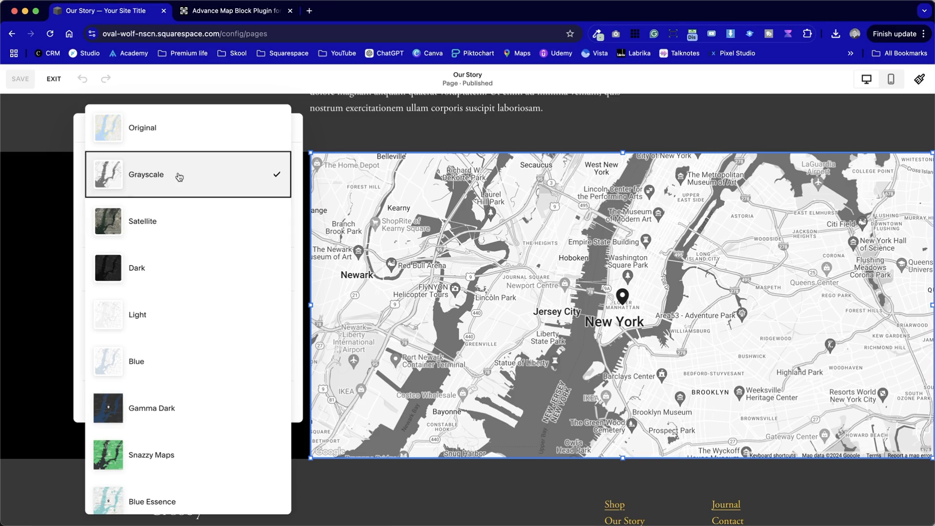
pyautogui.click(183, 277)
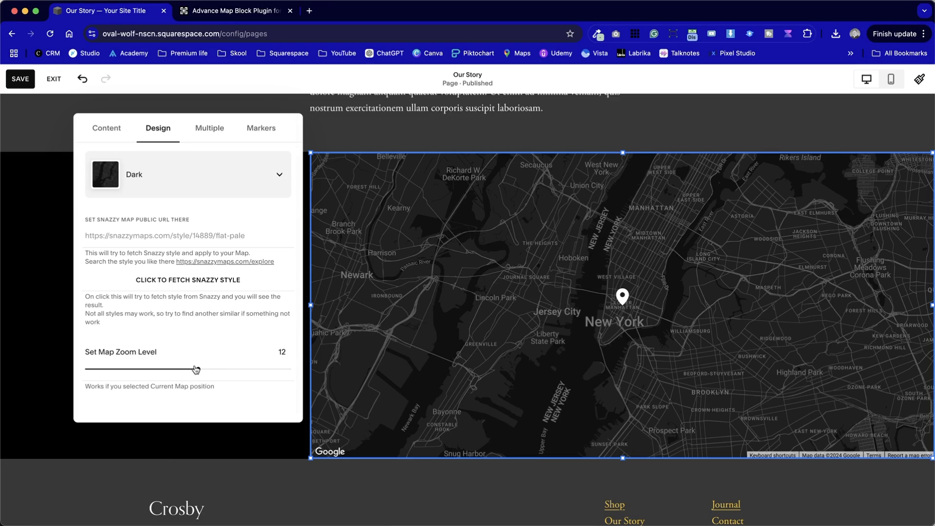
# Step: Set the Map Zoom Level to 8 and show the Multiple locations options
pyautogui.moveTo(197, 368)
pyautogui.mouseDown()
pyautogui.moveTo(168, 368)
pyautogui.moveTo(197, 368)
pyautogui.mouseUp()
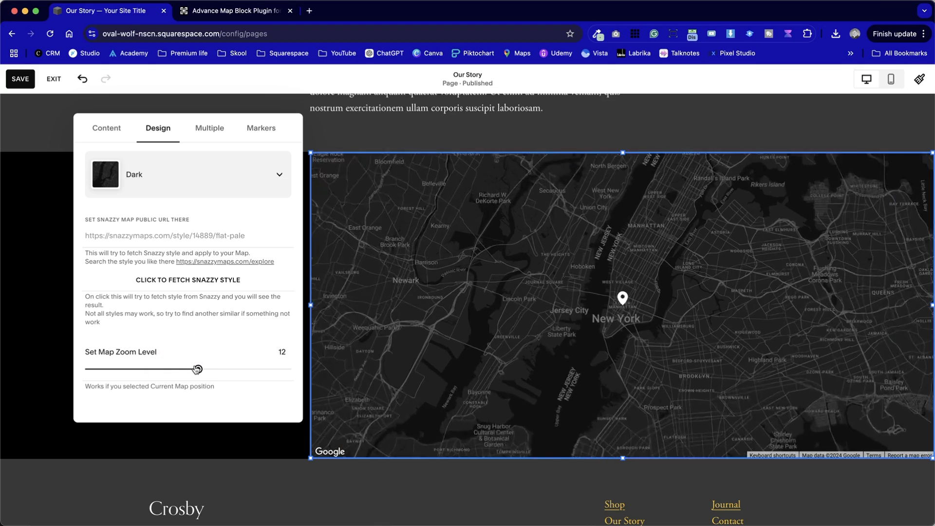
pyautogui.click(168, 369)
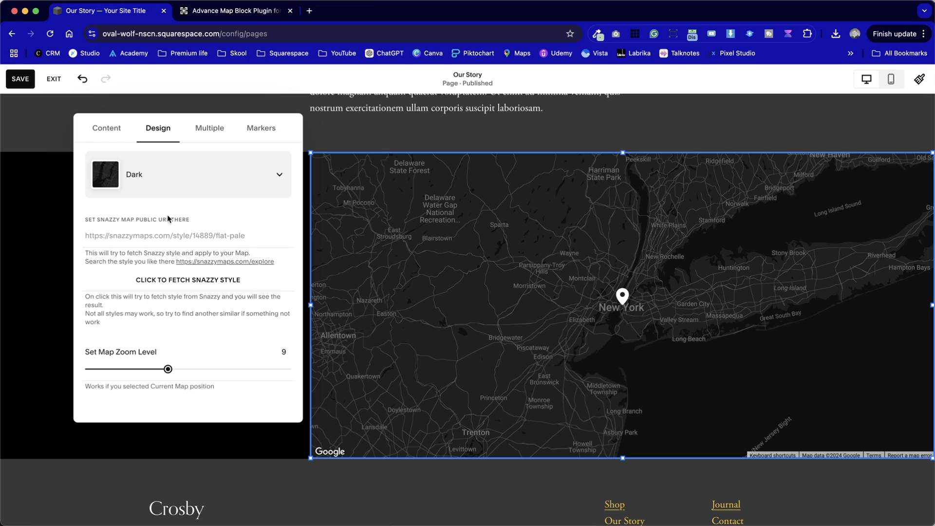
pyautogui.click(129, 370)
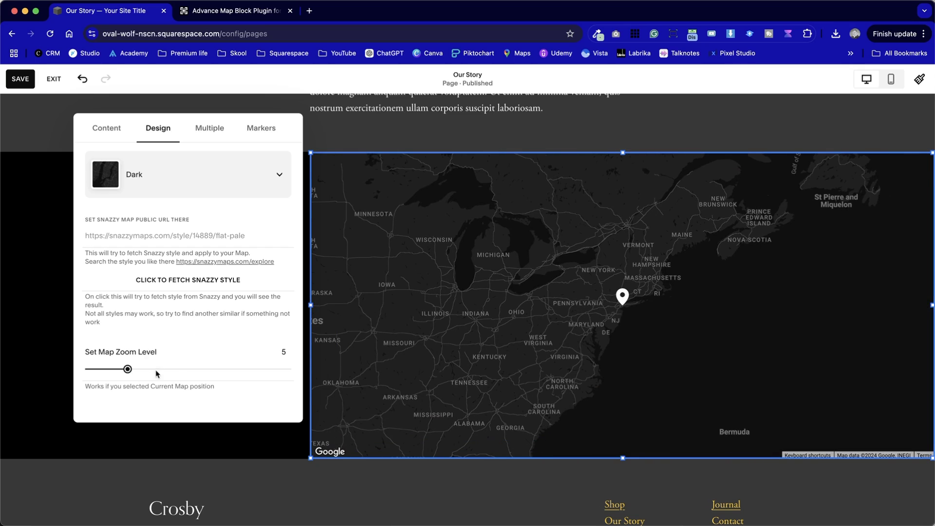
pyautogui.click(157, 369)
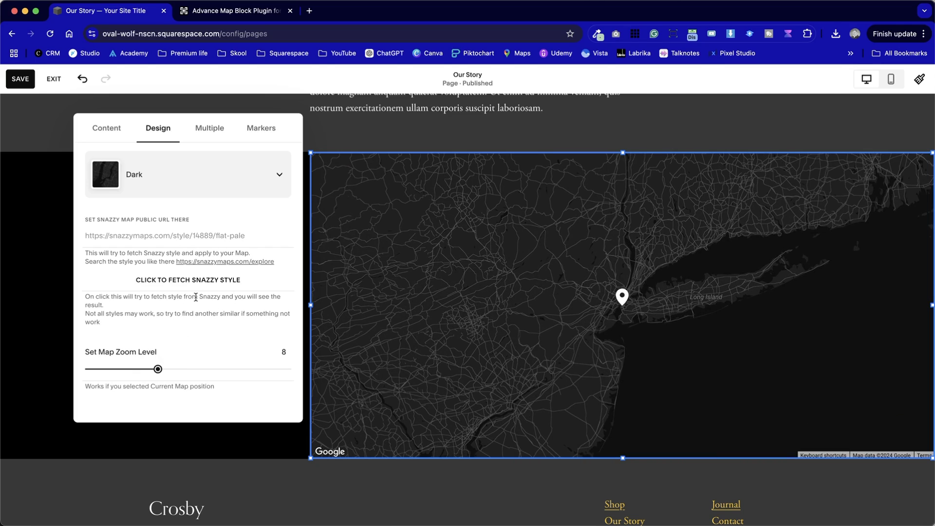
pyautogui.click(214, 134)
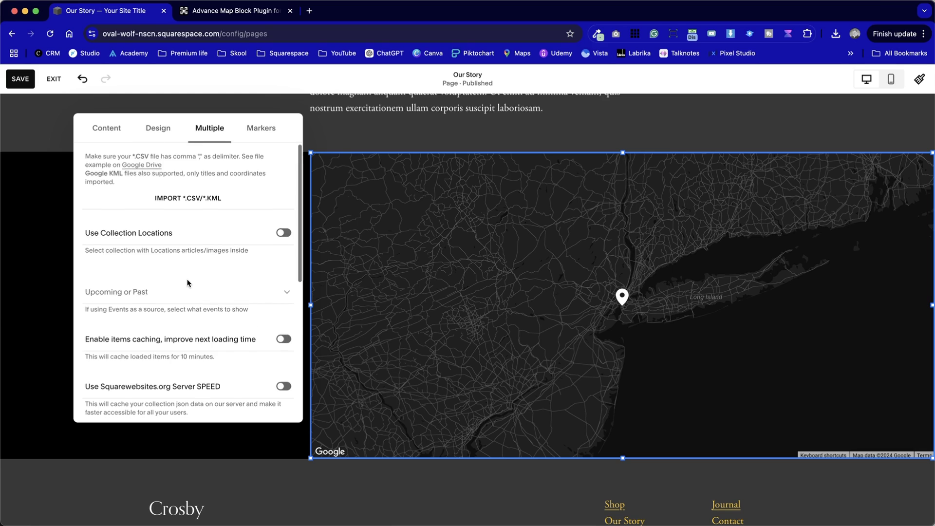
# Step: Review the map's Multiple and Markers settings, close the block settings, and return to the plugin's product page
pyautogui.scroll(-5, 187, 283)
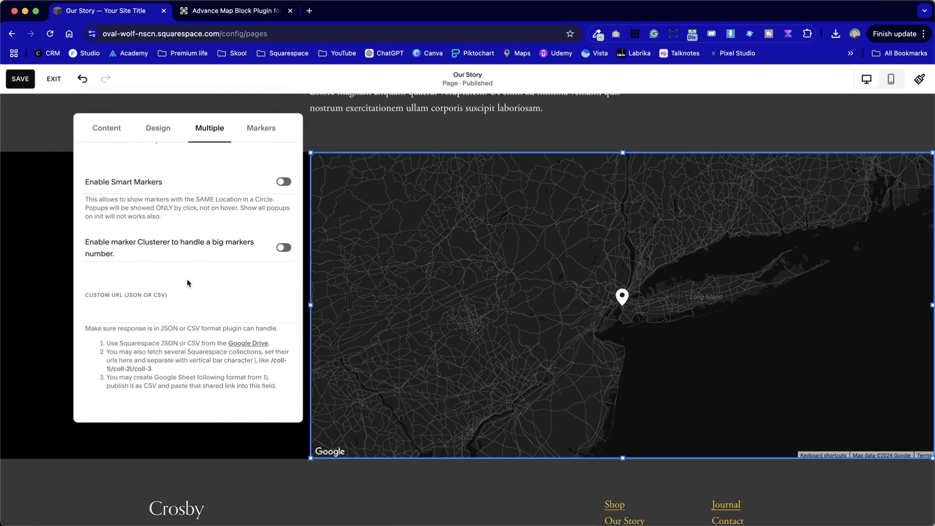
pyautogui.scroll(5, 188, 283)
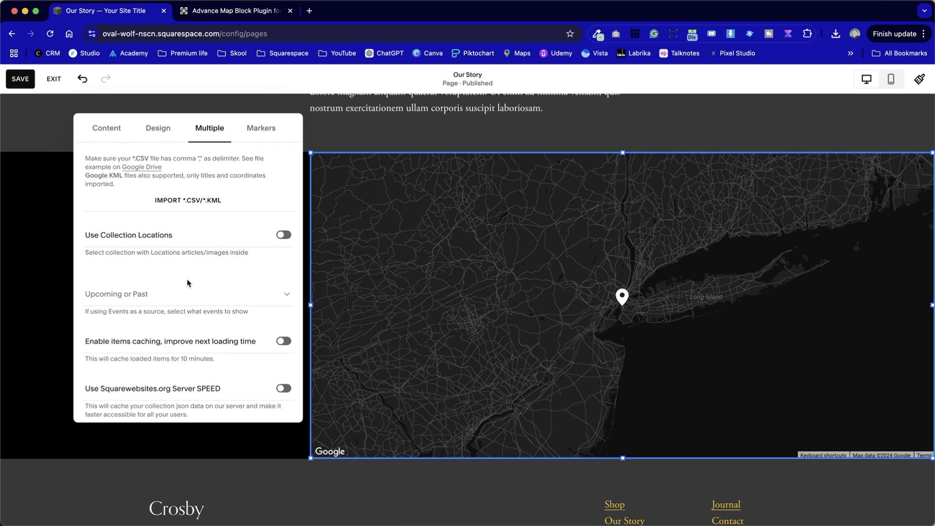
pyautogui.click(267, 134)
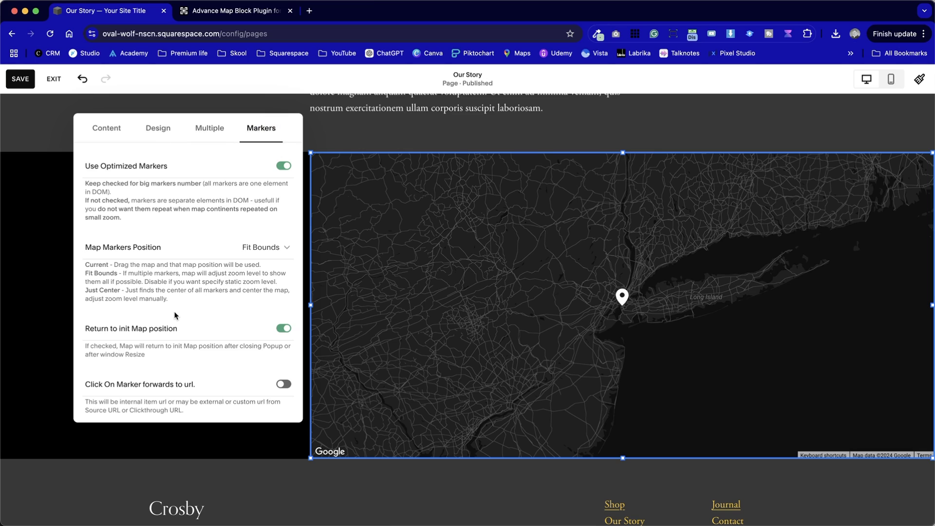
pyautogui.scroll(-3, 174, 315)
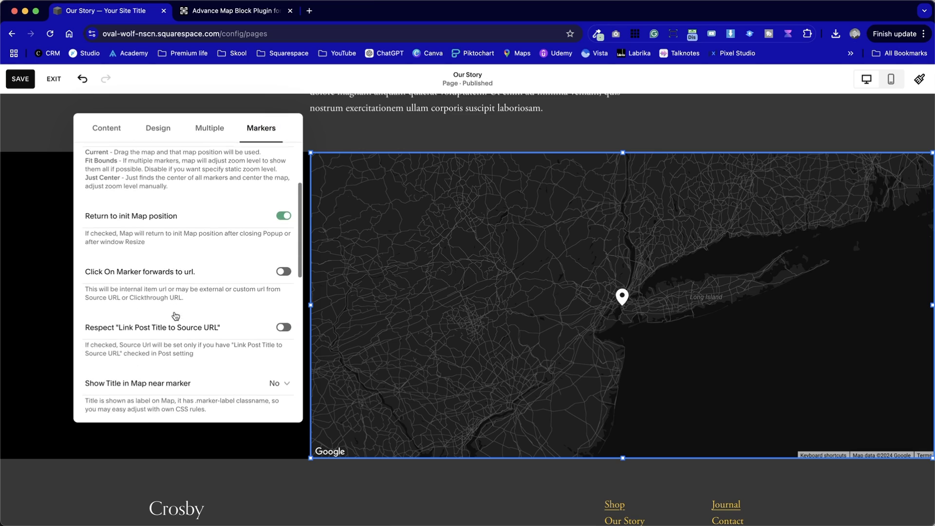
pyautogui.scroll(-10, 175, 316)
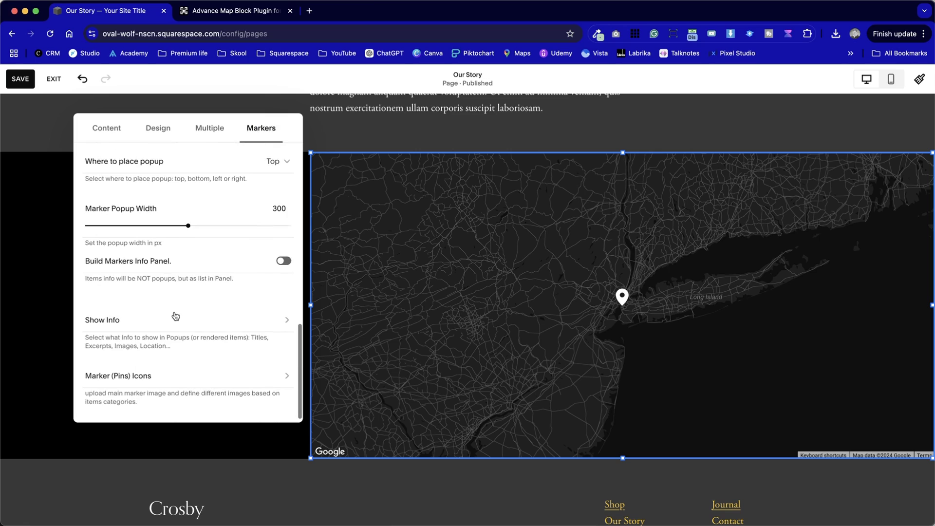
pyautogui.scroll(15, 175, 316)
pyautogui.click(24, 255)
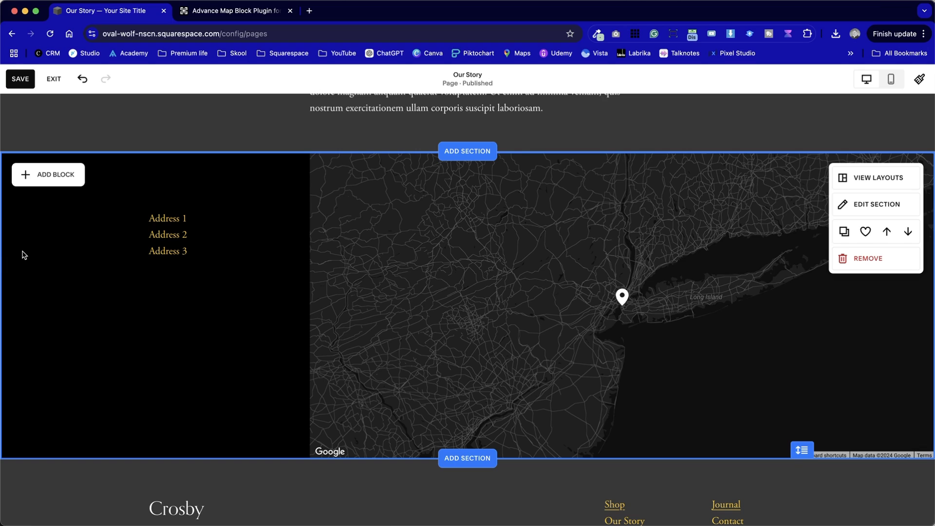
pyautogui.click(234, 11)
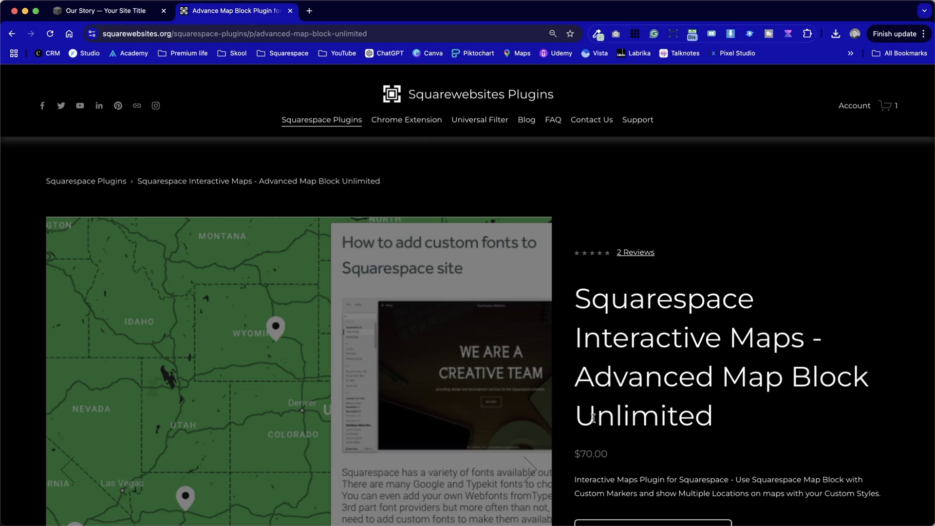
# Step: Check the latest order in the Squarewebsites.org account's order history, then return to the Our Story editor
pyautogui.click(865, 113)
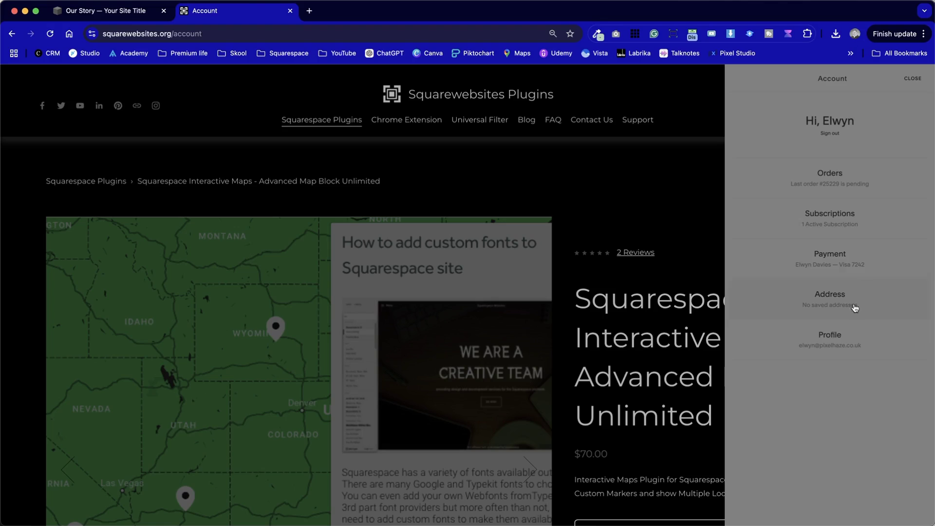
pyautogui.click(850, 171)
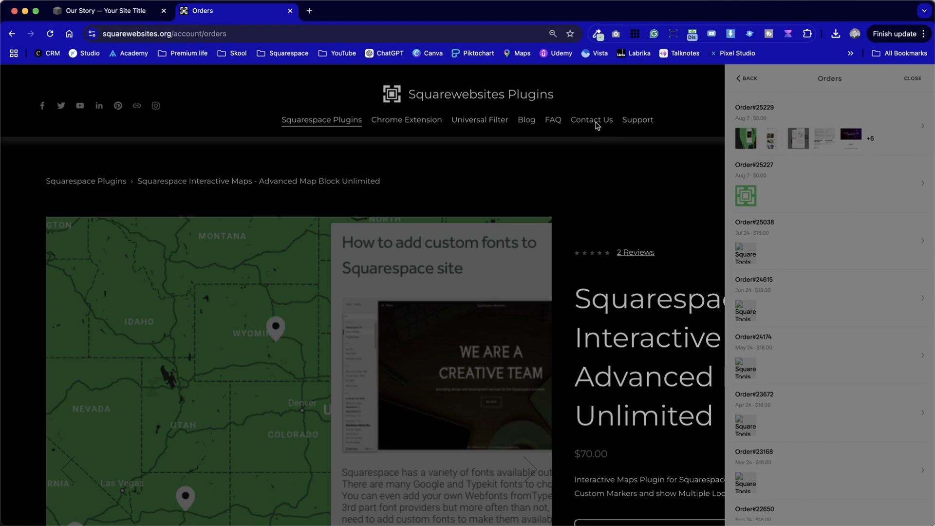
pyautogui.click(853, 146)
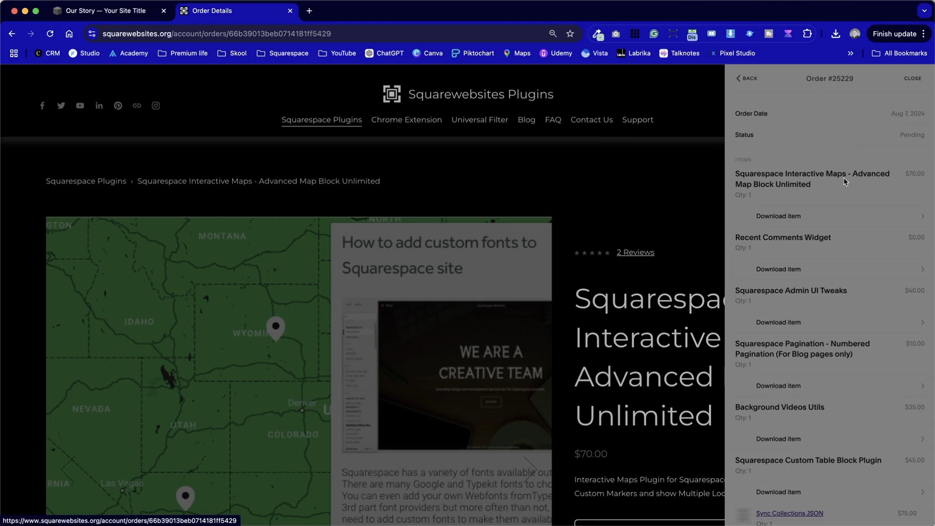
pyautogui.click(747, 78)
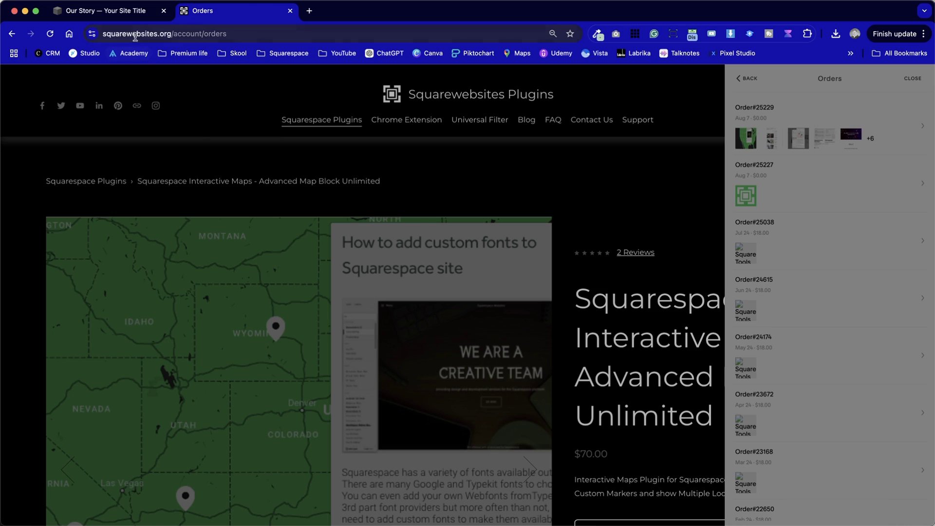
pyautogui.click(134, 15)
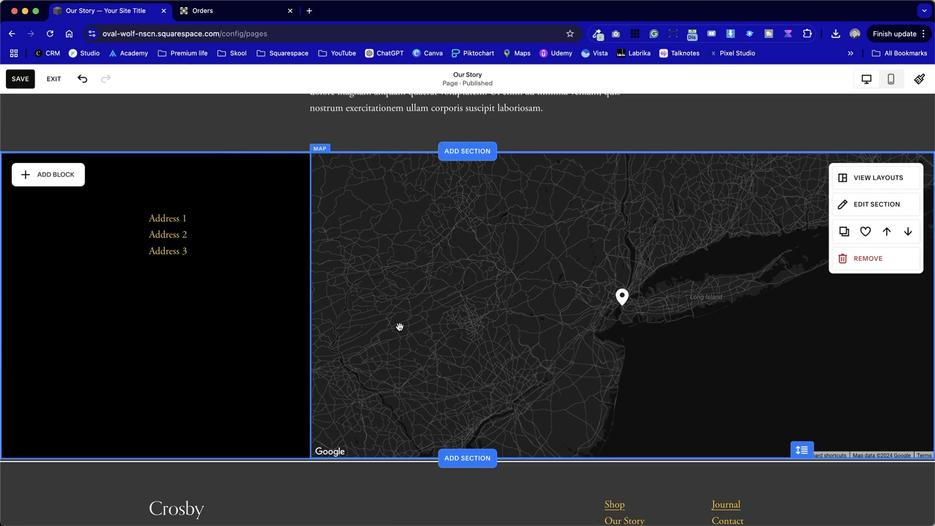
# Step: Exit the Our Story editor, try the Website Tools search, then return to the Pages list
pyautogui.click(53, 78)
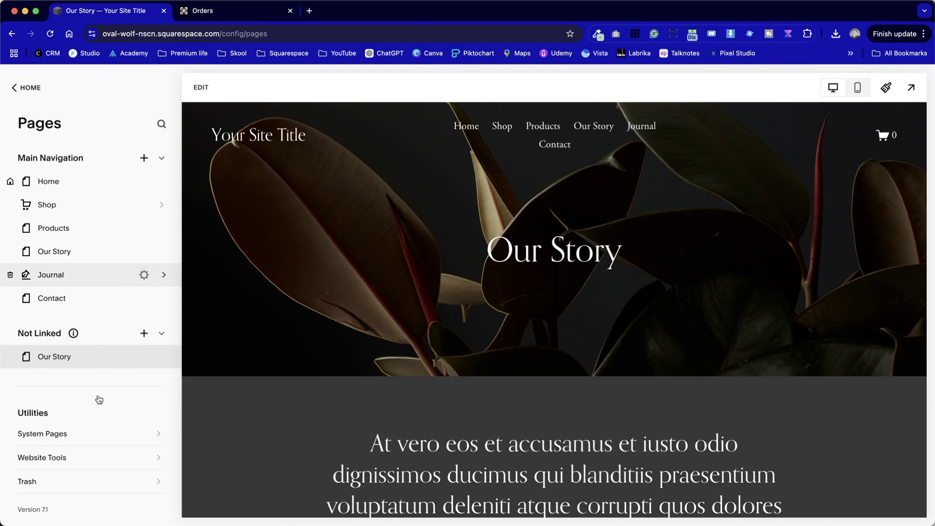
pyautogui.scroll(-1, 92, 429)
pyautogui.click(79, 450)
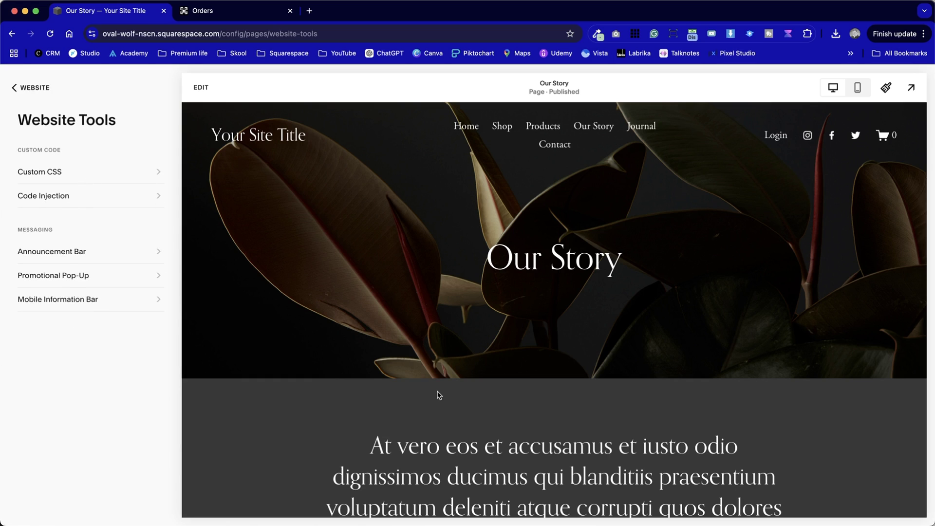
pyautogui.press('/')
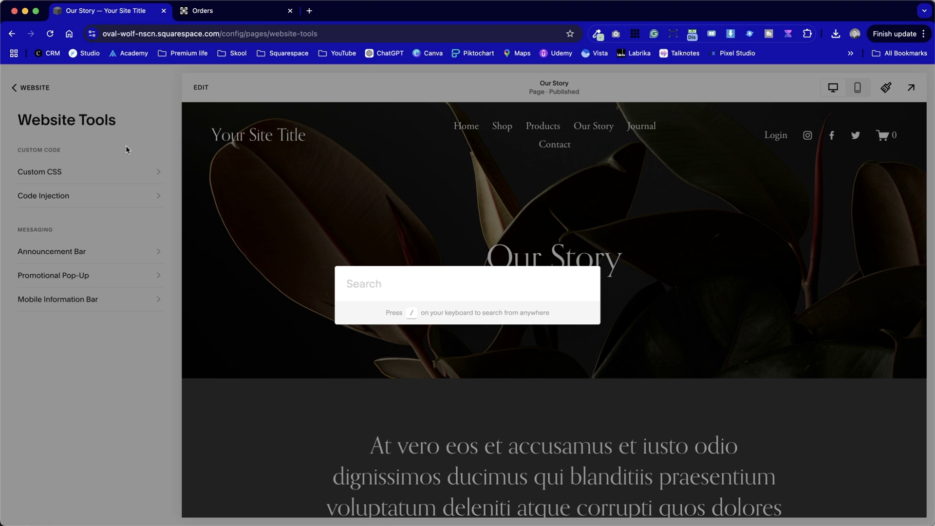
pyautogui.press('Escape')
pyautogui.click(19, 88)
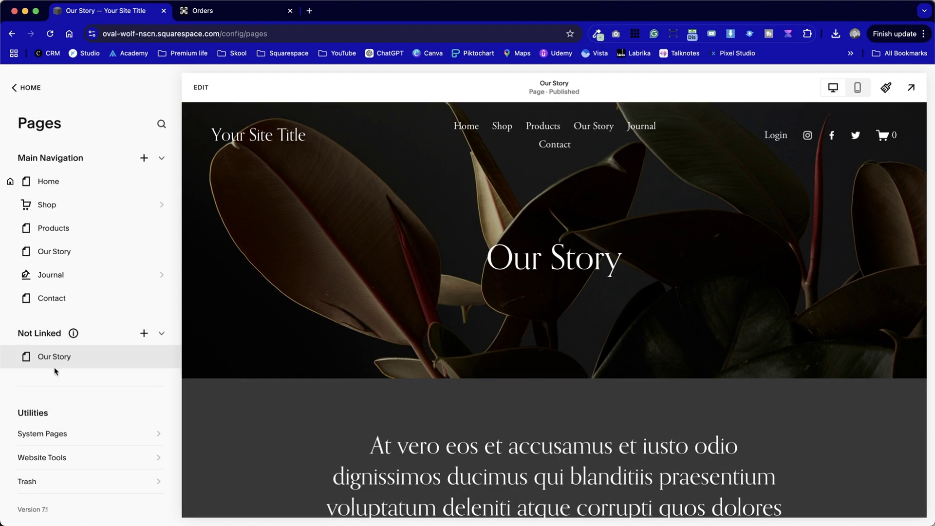
pyautogui.moveTo(119, 372)
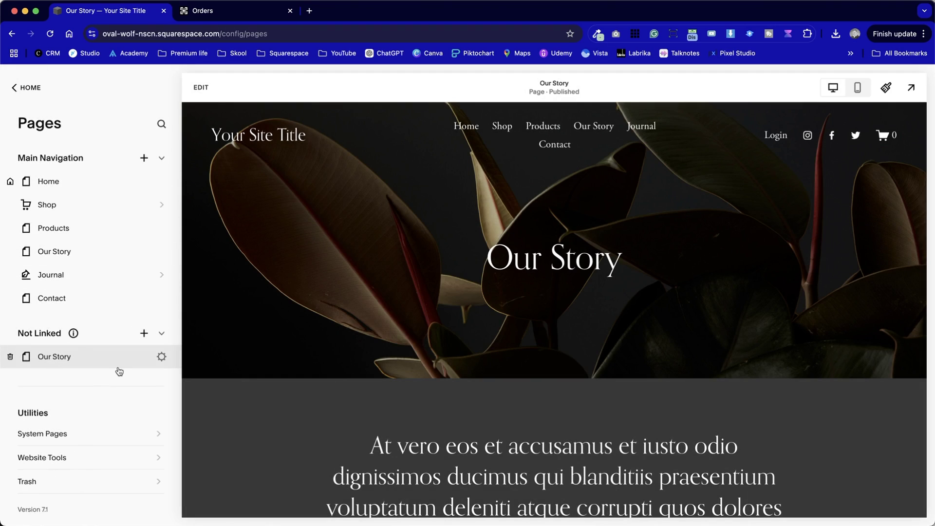